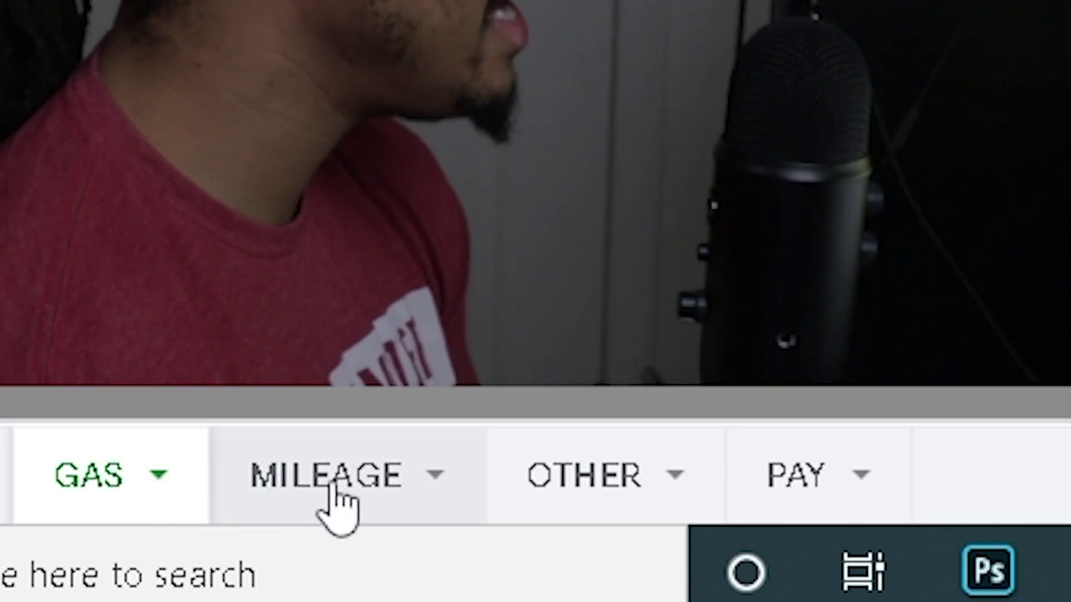
Flip through the MILEAGE and OTHER sheet tabs, ending on the PAY sheet.
left_click(333, 489)
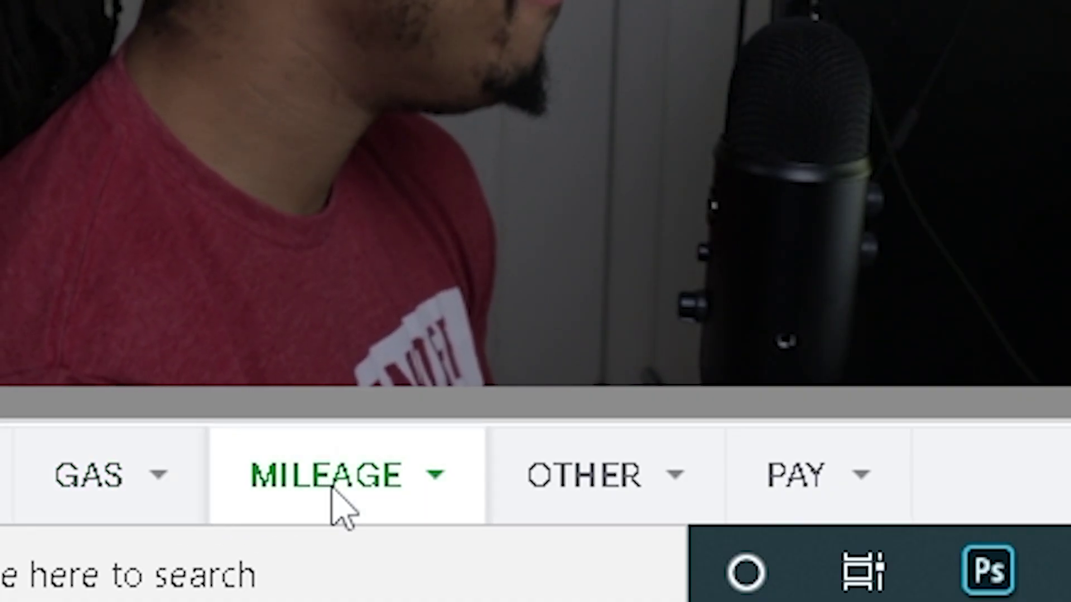
left_click(593, 496)
left_click(792, 497)
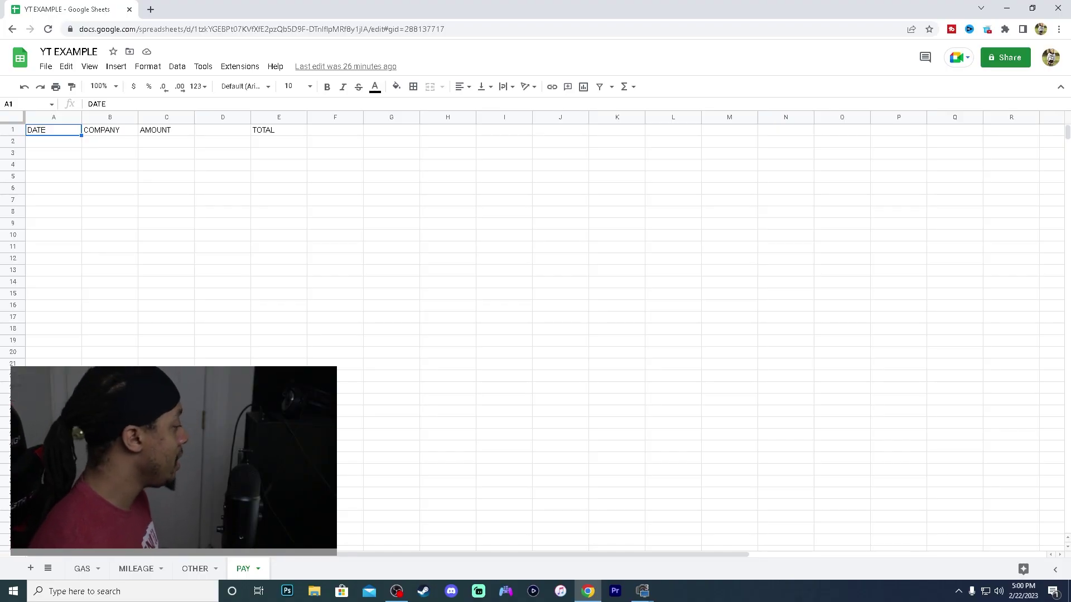
Return to the GAS sheet, then move on to the MILEAGE sheet.
left_click(82, 568)
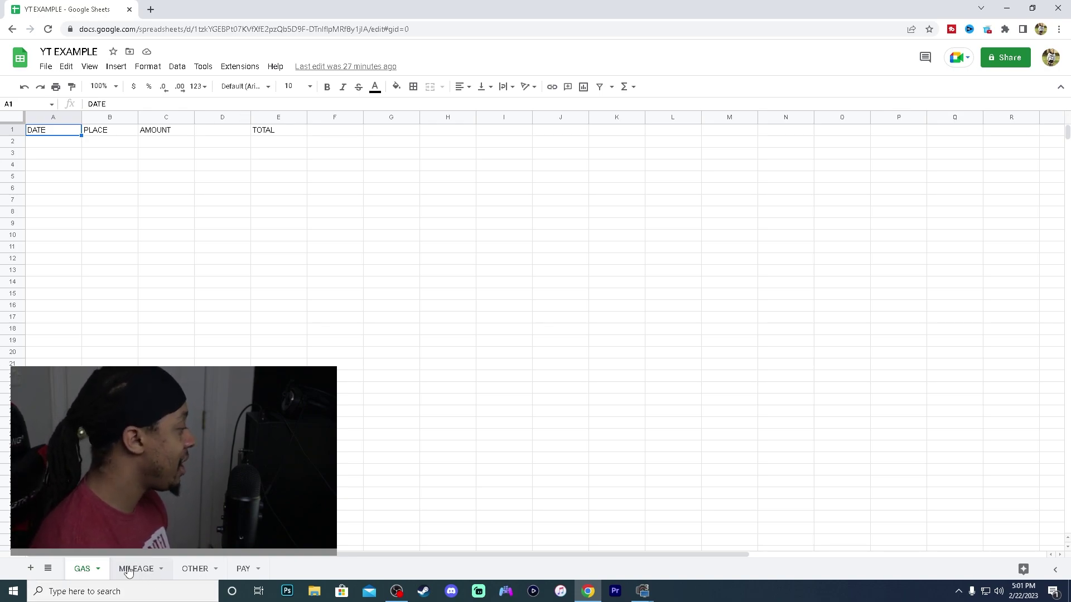
left_click(128, 570)
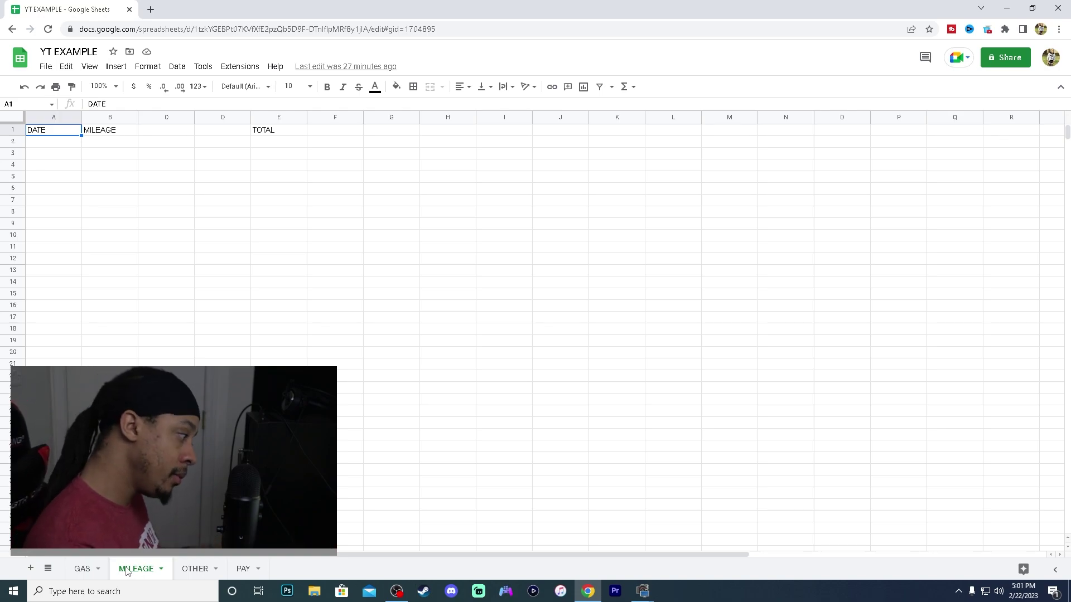
left_click(197, 570)
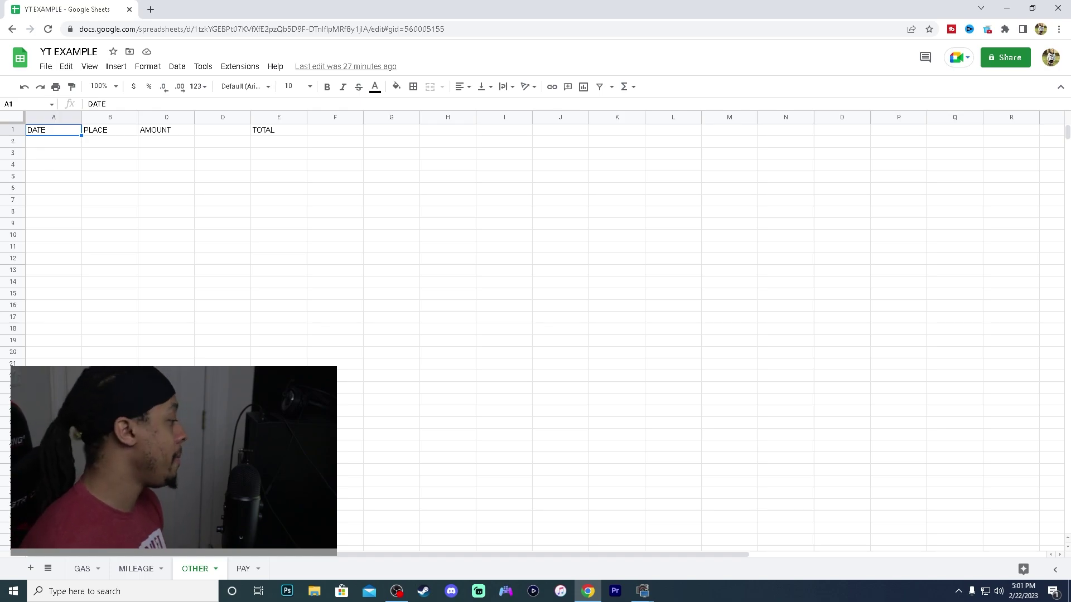
left_click(243, 568)
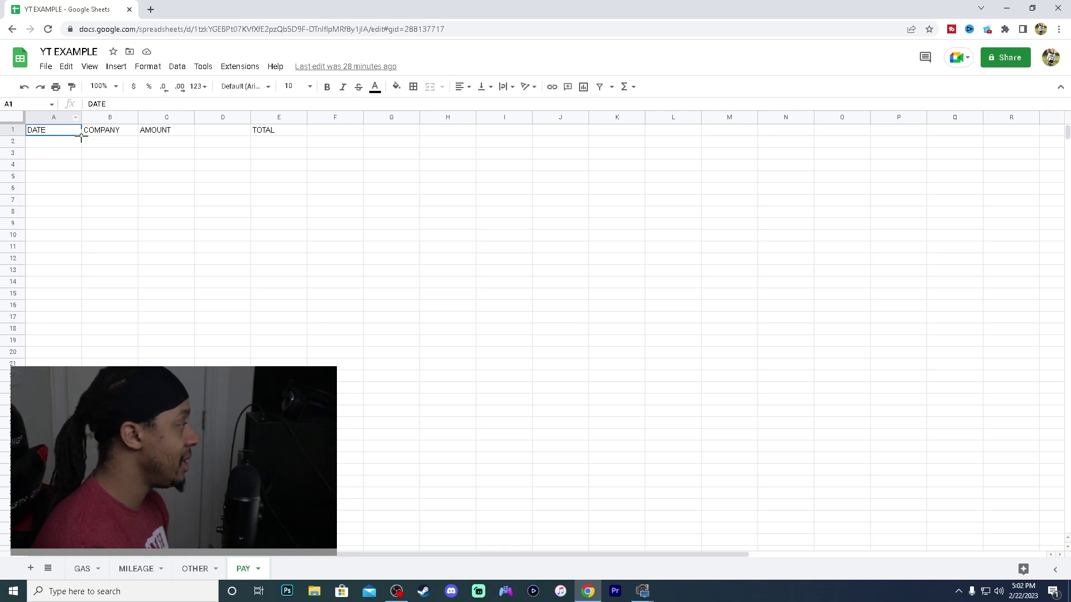
left_click(101, 132)
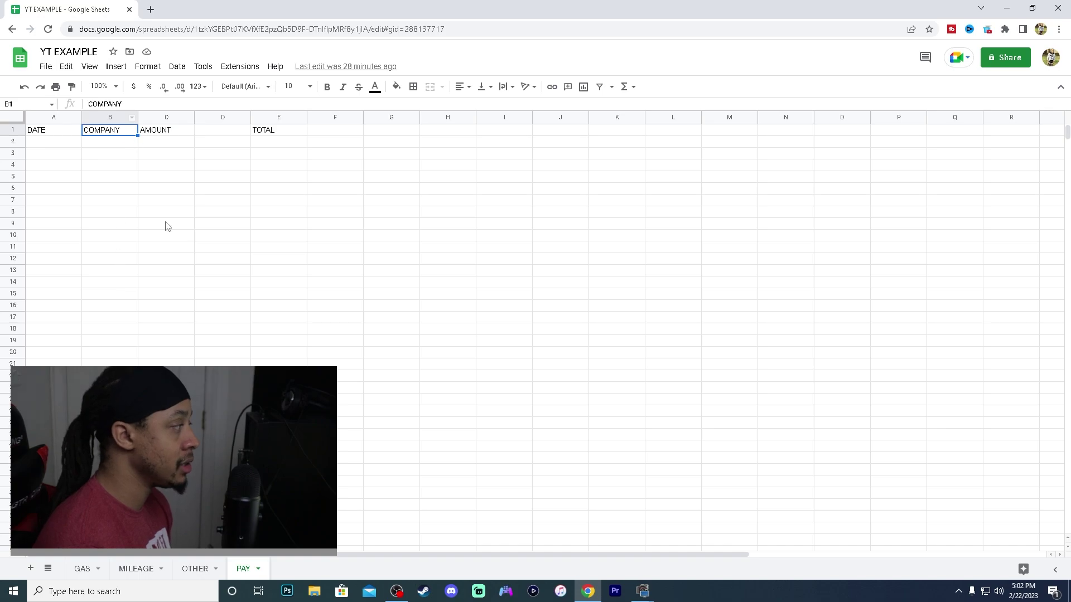
left_click(164, 134)
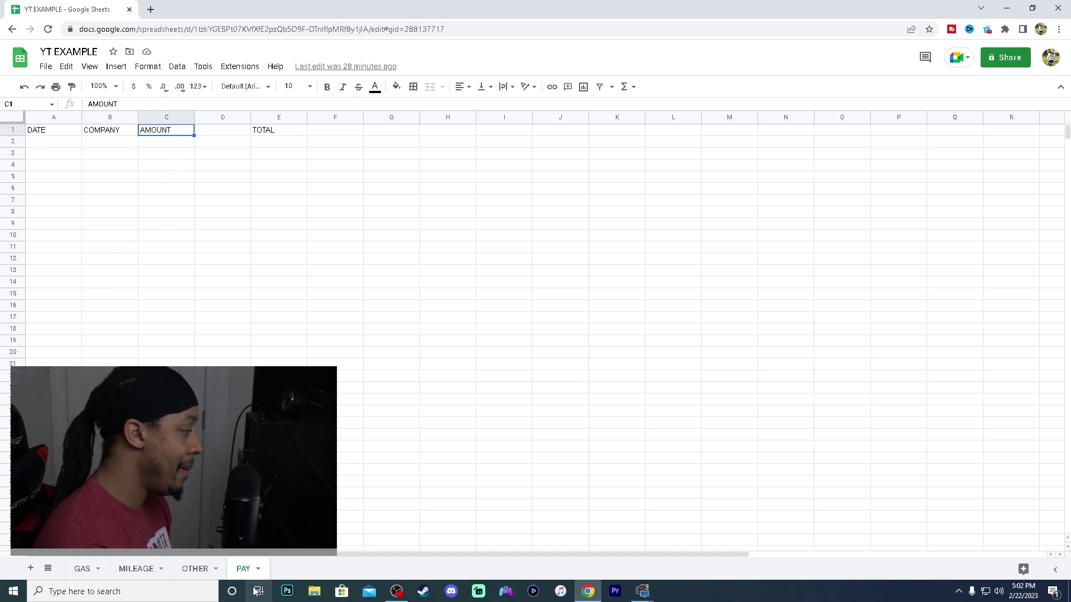
left_click(82, 569)
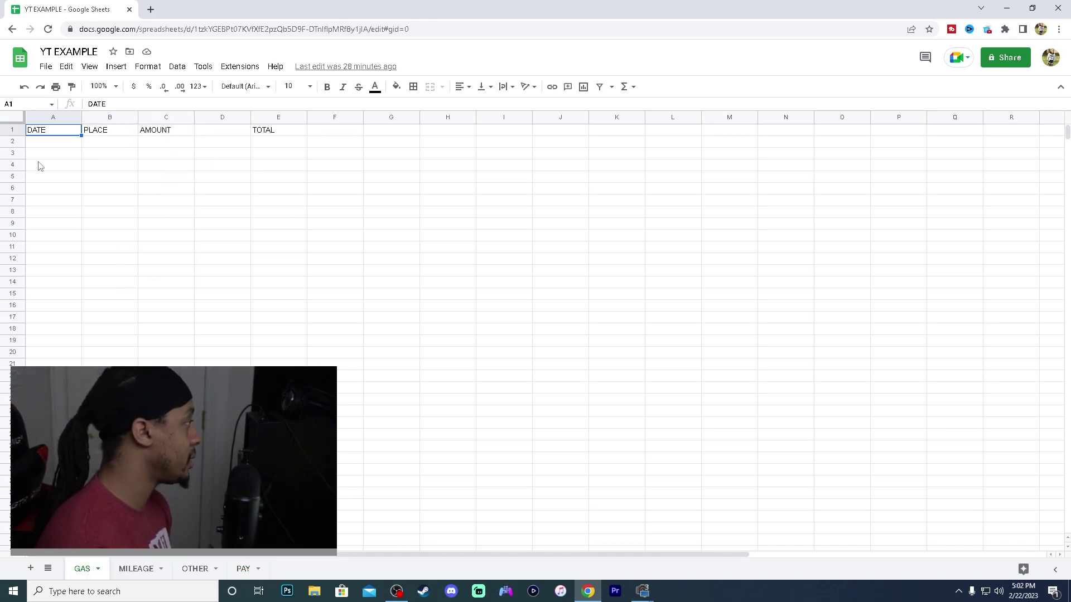
left_click(41, 154)
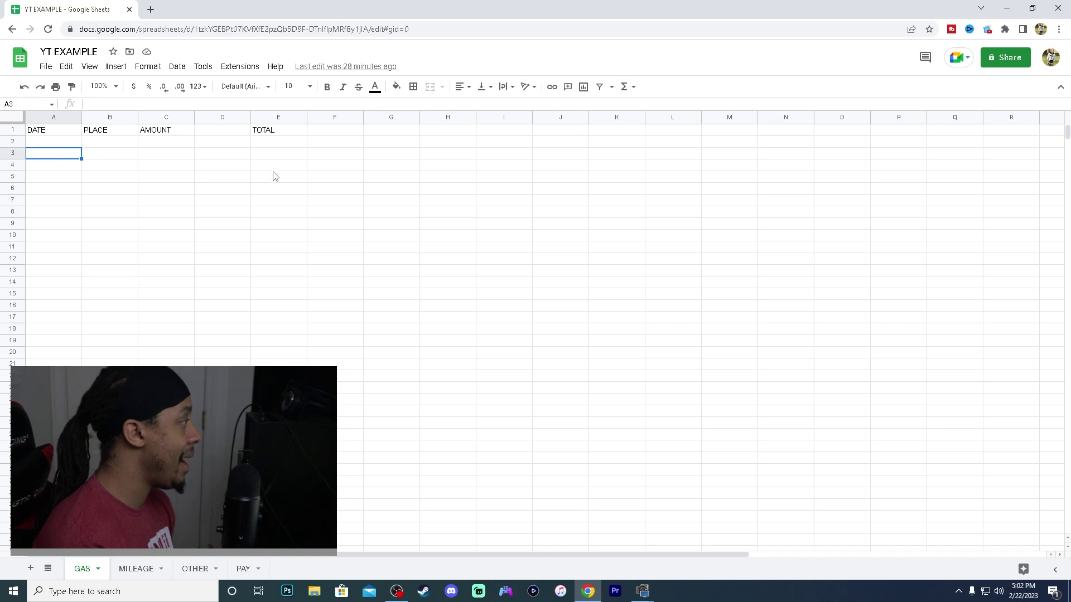
Put =SUM(C3:C100) in GAS cell E3 to total the AMOUNT column.
left_click(276, 144)
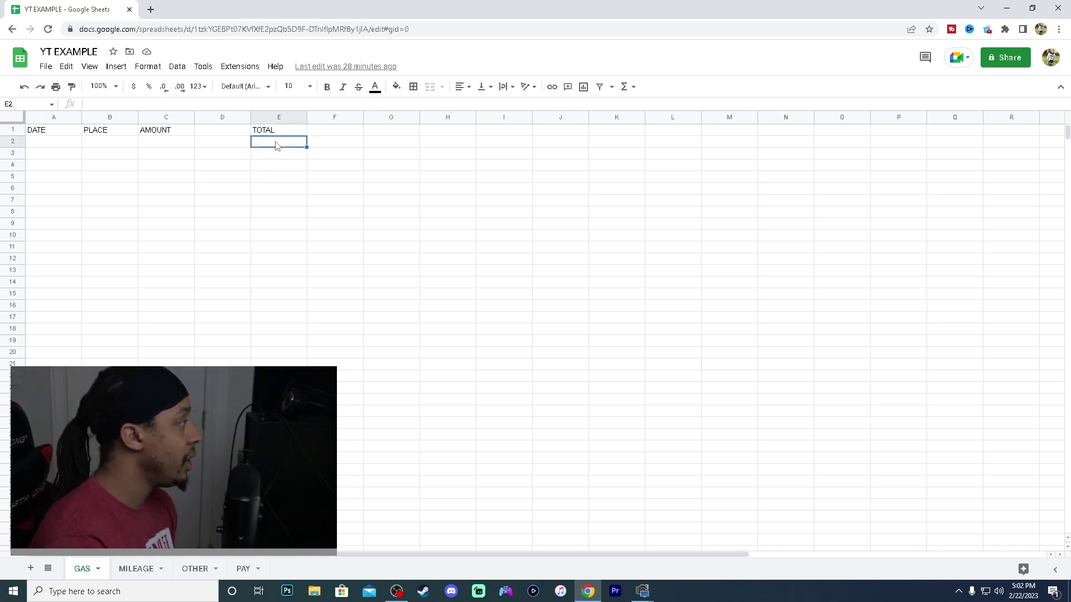
left_click(270, 155)
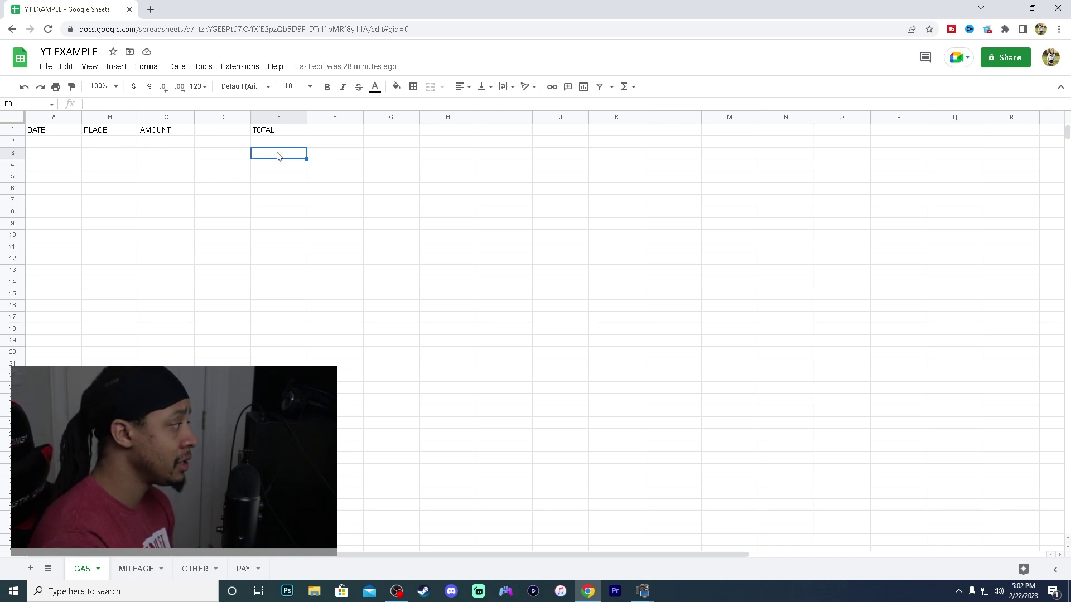
left_click(632, 89)
left_click(641, 112)
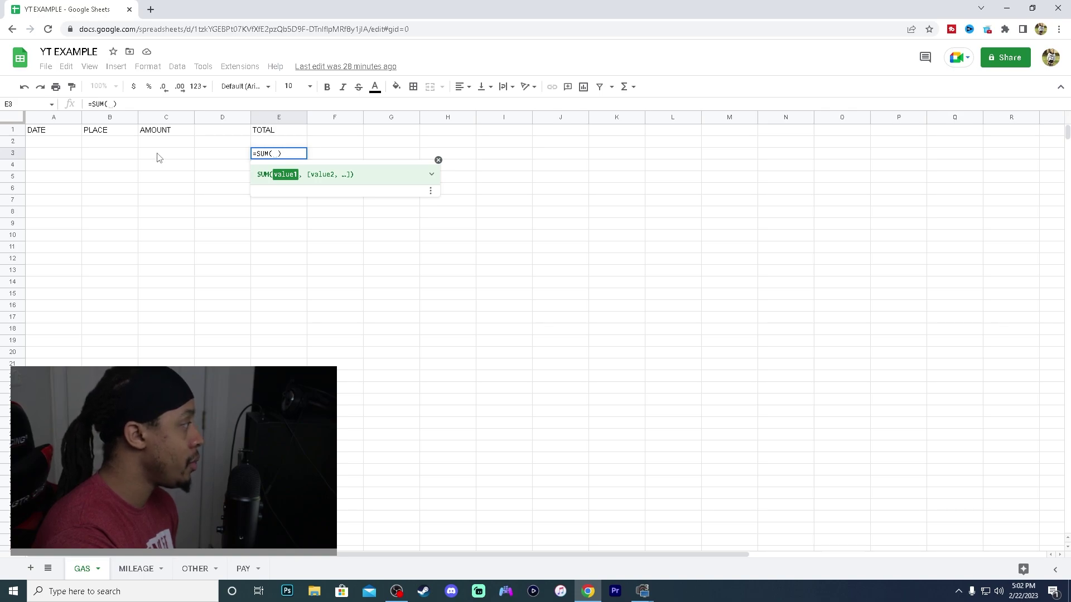
left_click_drag(158, 156, 165, 445)
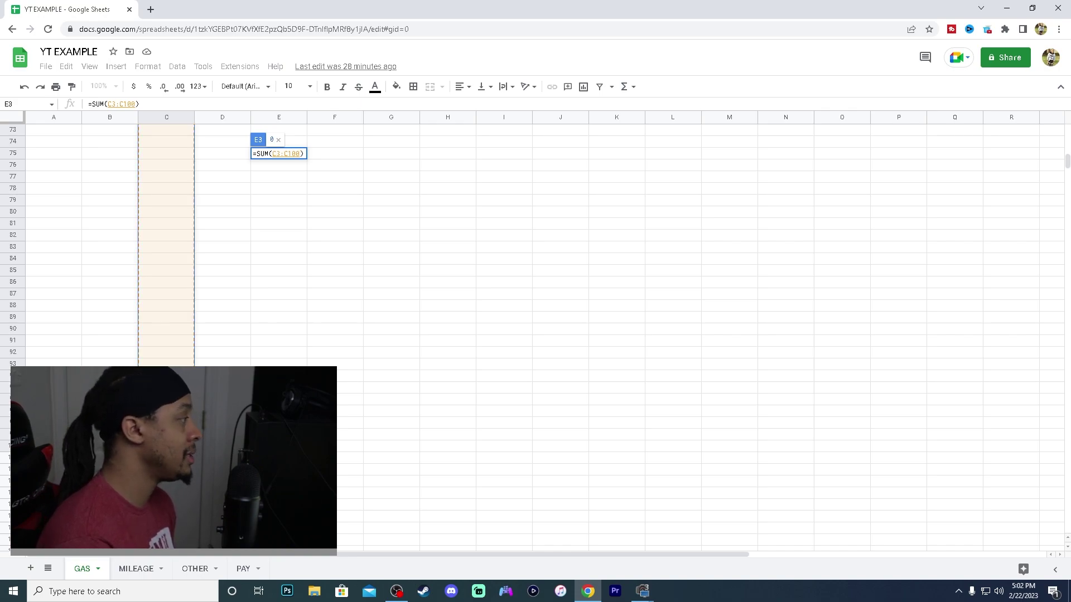
key("Return")
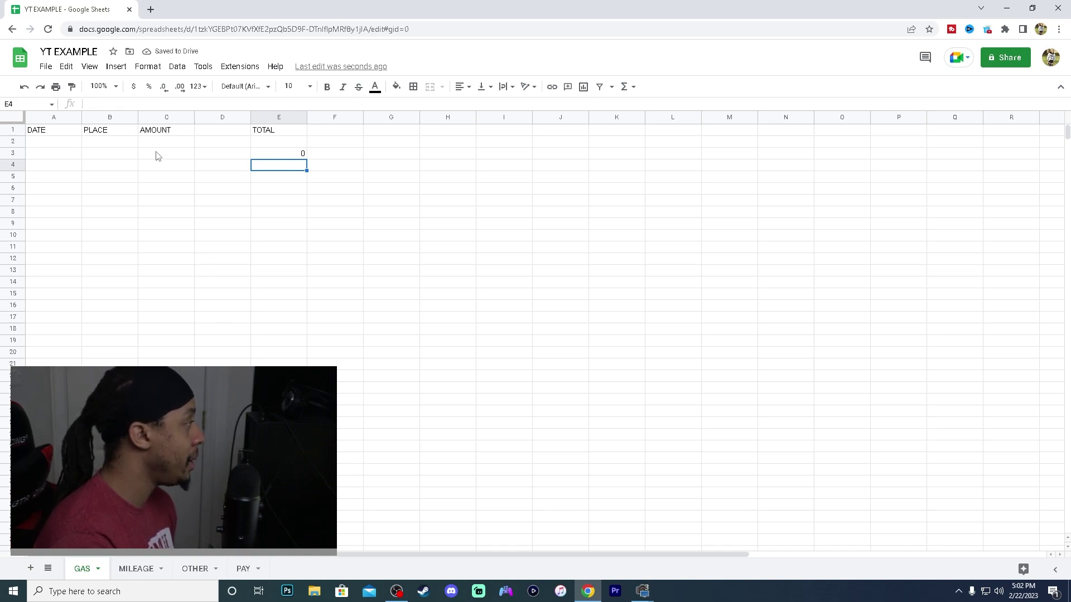
left_click(157, 156)
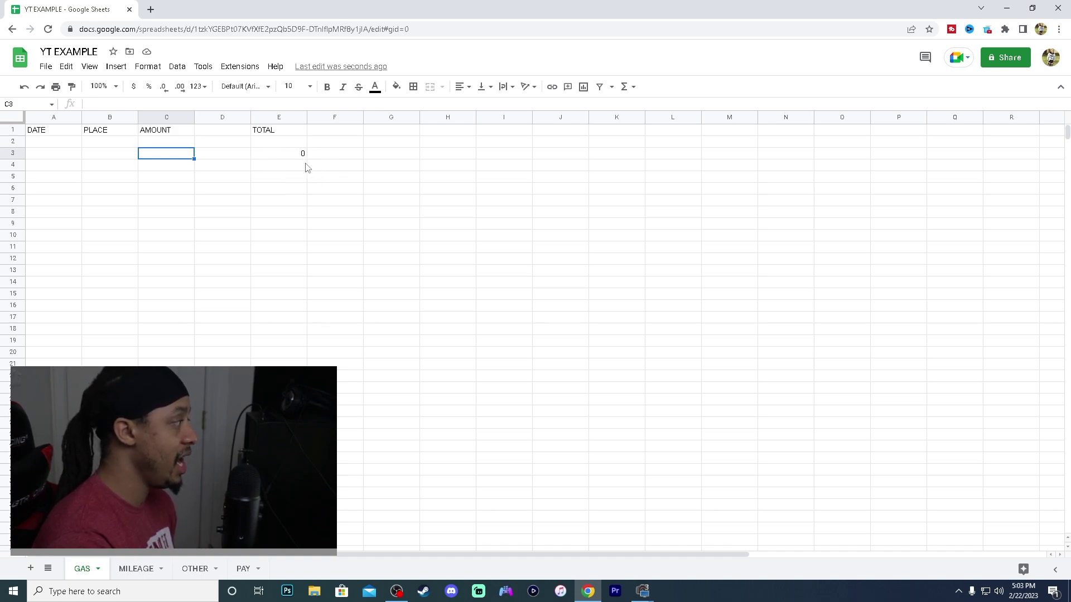
Enter a 2/20/23 Shell gas purchase of $20.00 in row 3.
left_click(40, 159)
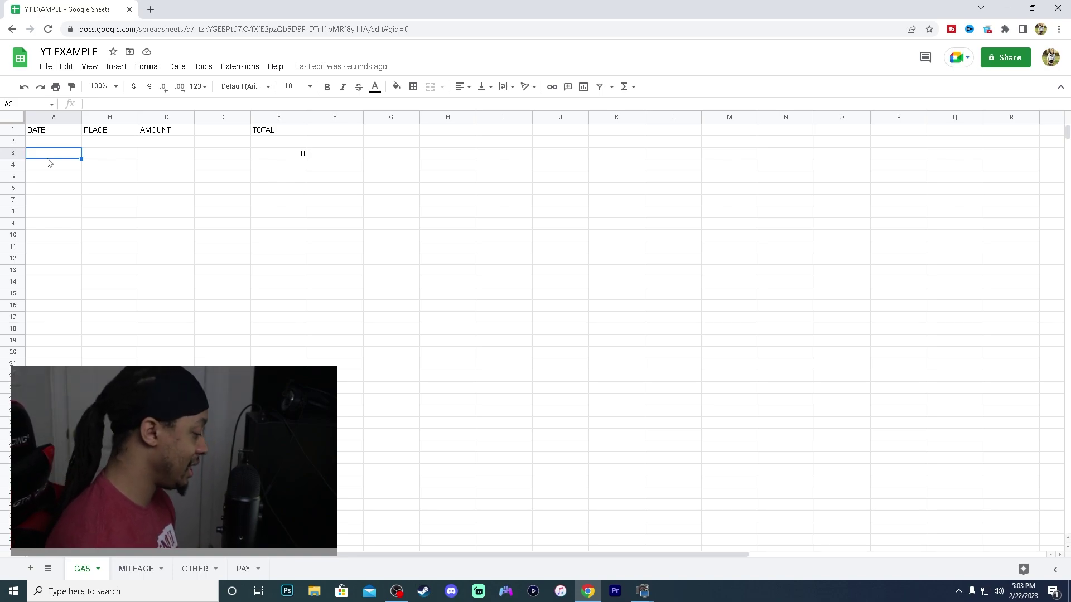
type("2/20/")
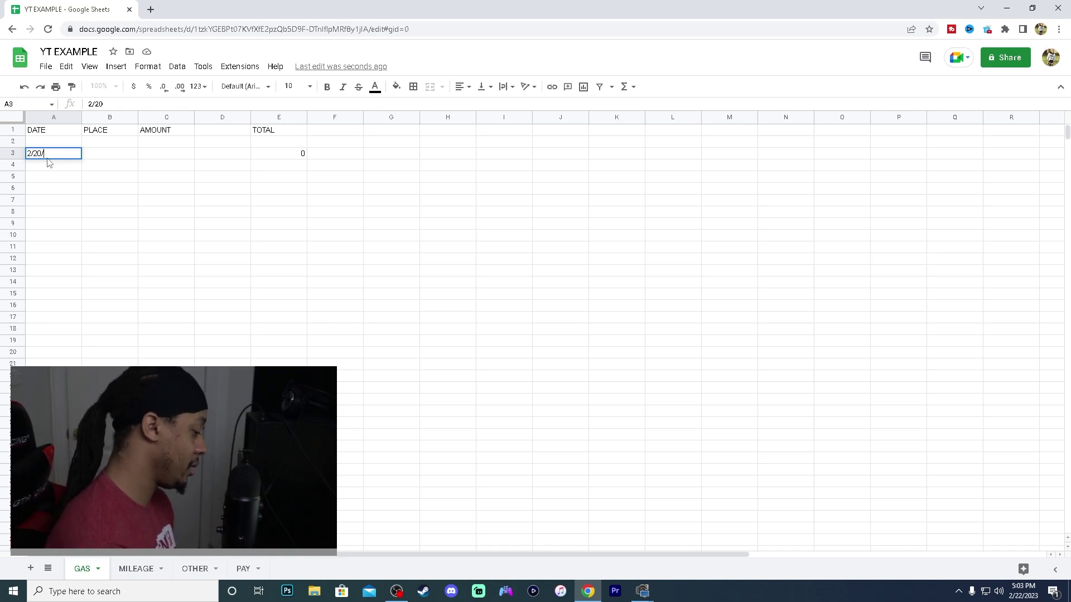
type("23")
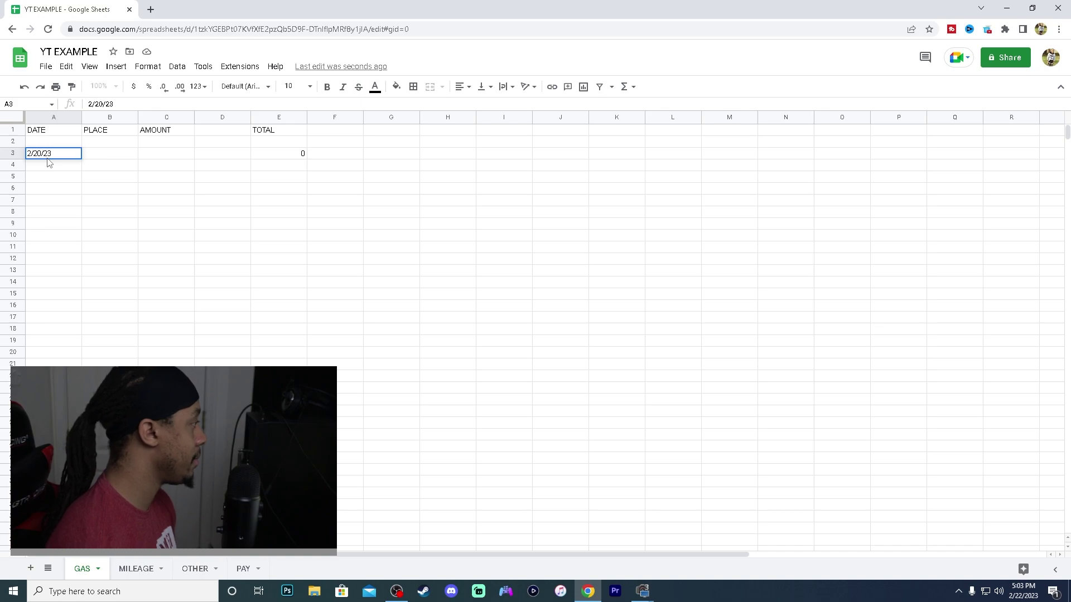
key("Tab")
type("Shell")
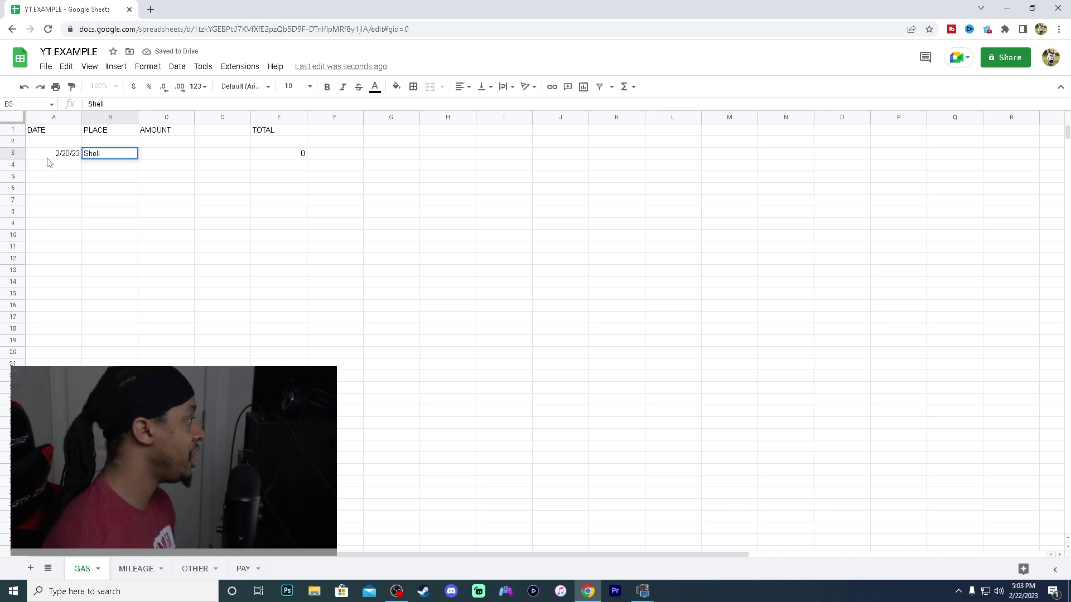
key("Tab")
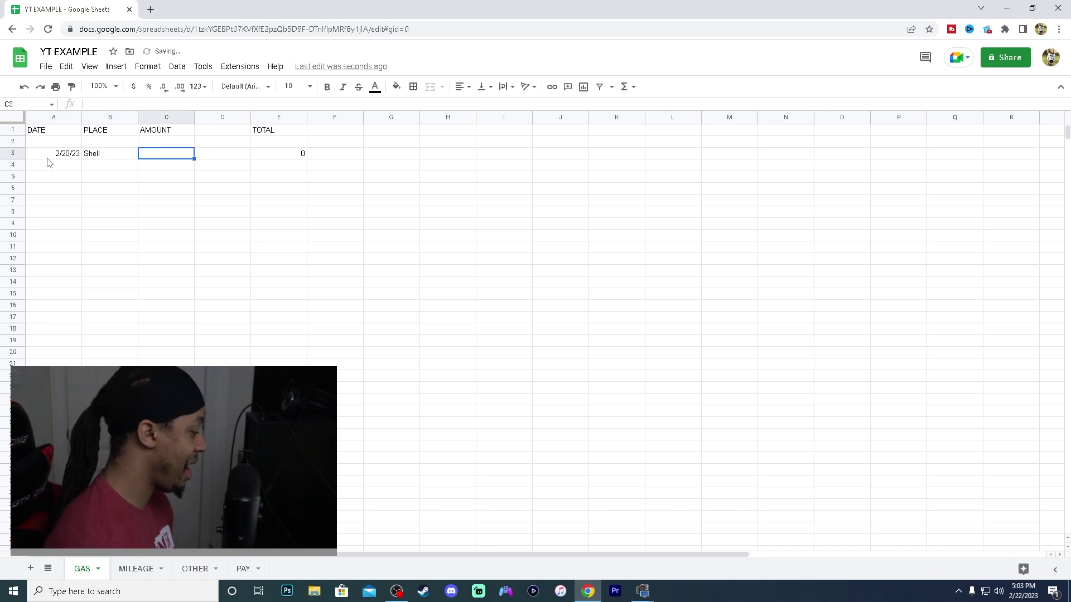
type("$")
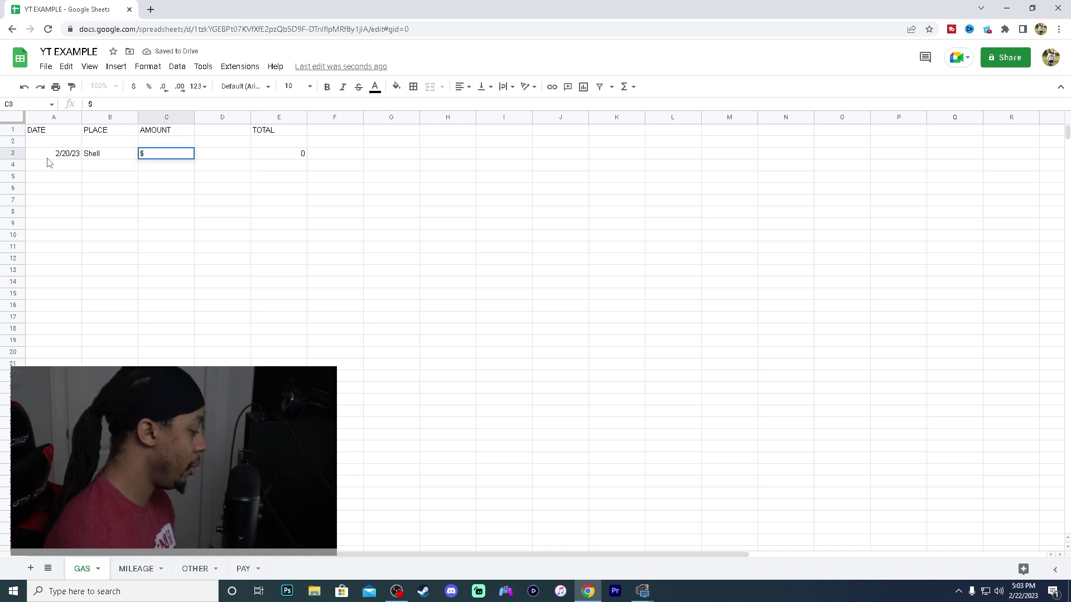
type("20.")
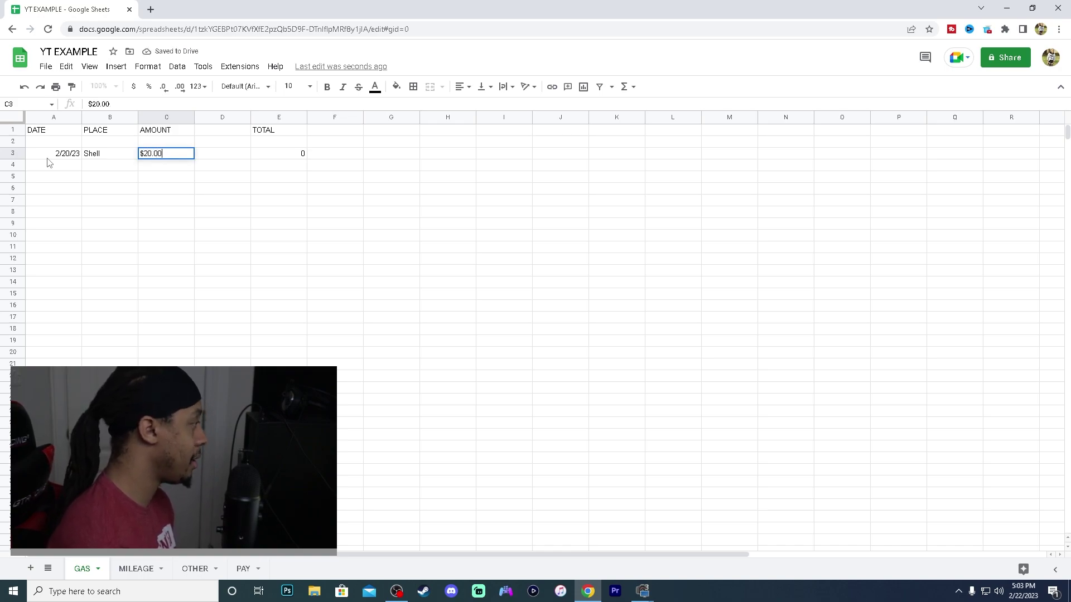
type("00")
key("Tab")
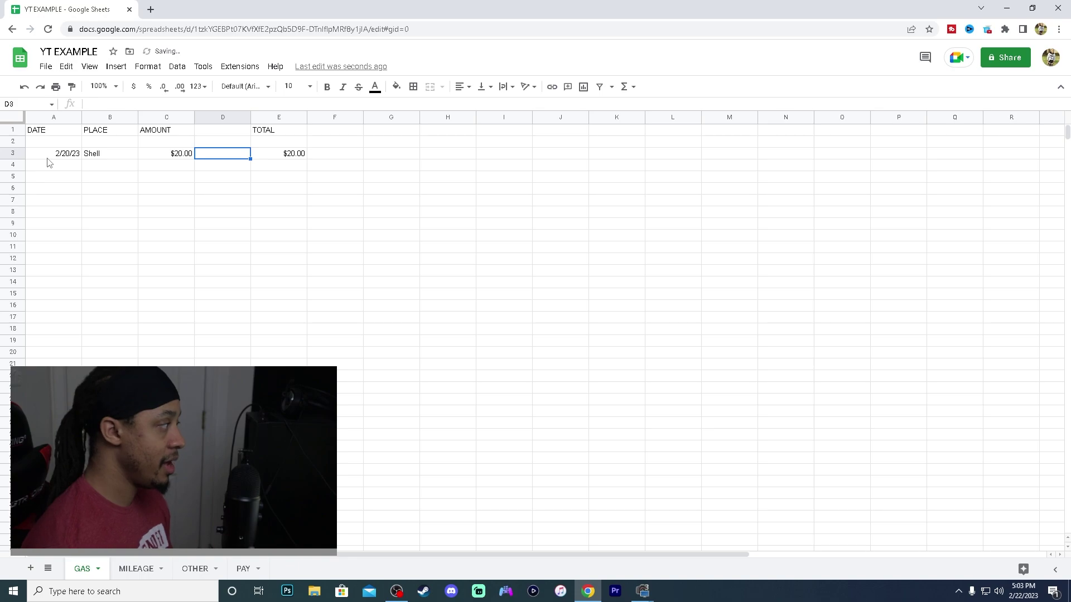
Add a 2/21/23 Shell entry of $25.00 in row 4, bringing the total to $45.00.
left_click(67, 169)
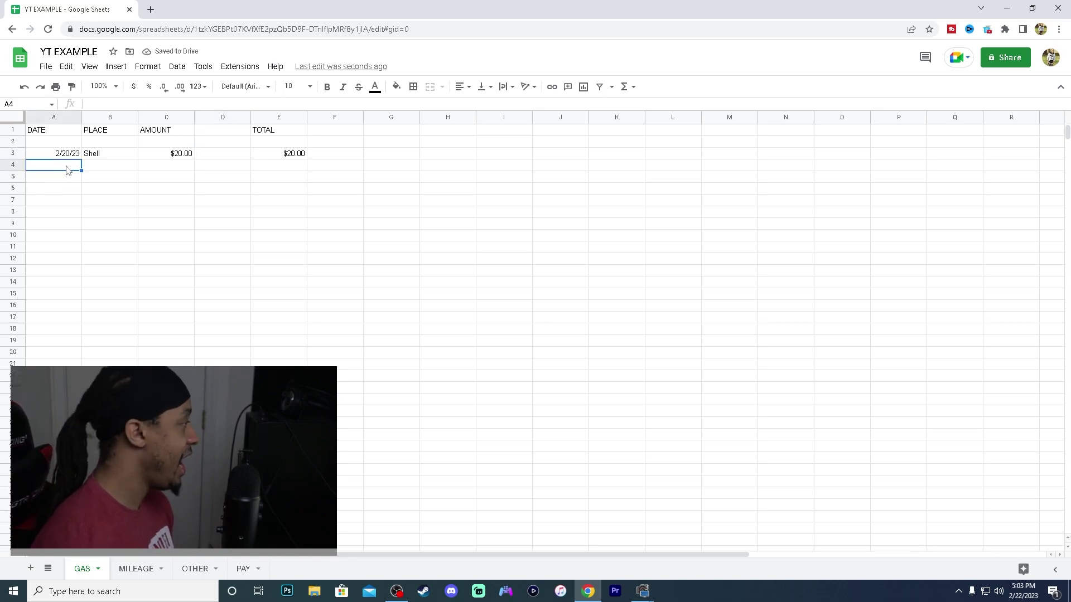
type("2/2")
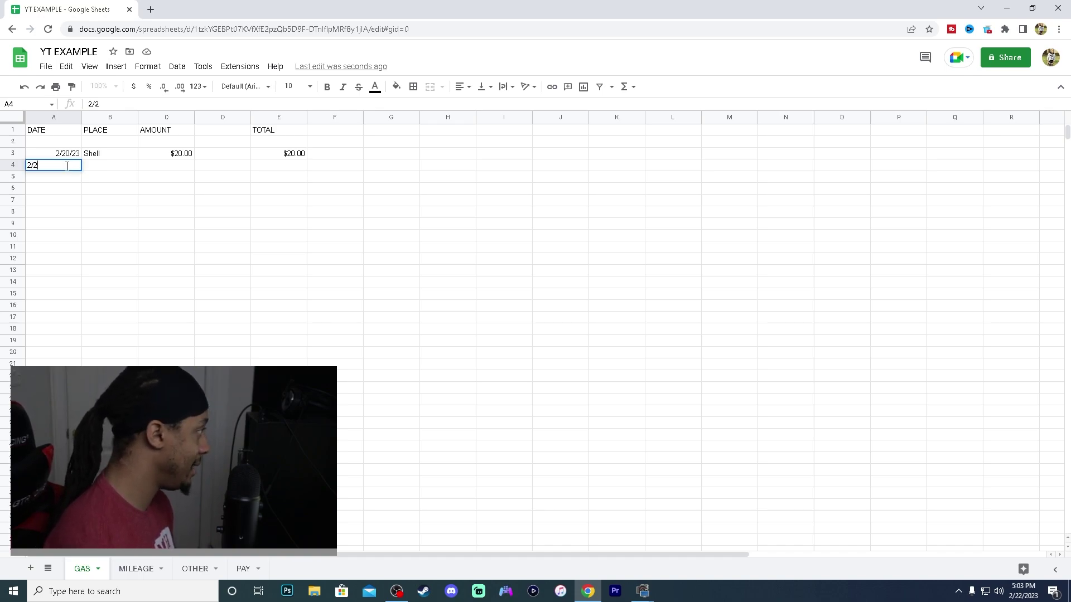
type("1/23")
key("Tab")
type("Shel")
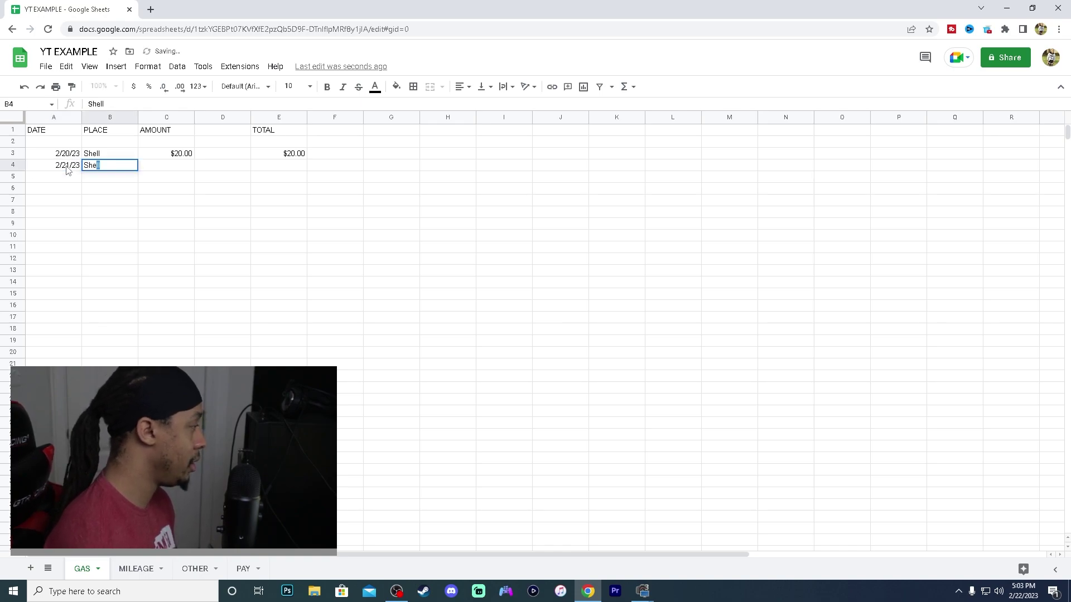
key("Tab")
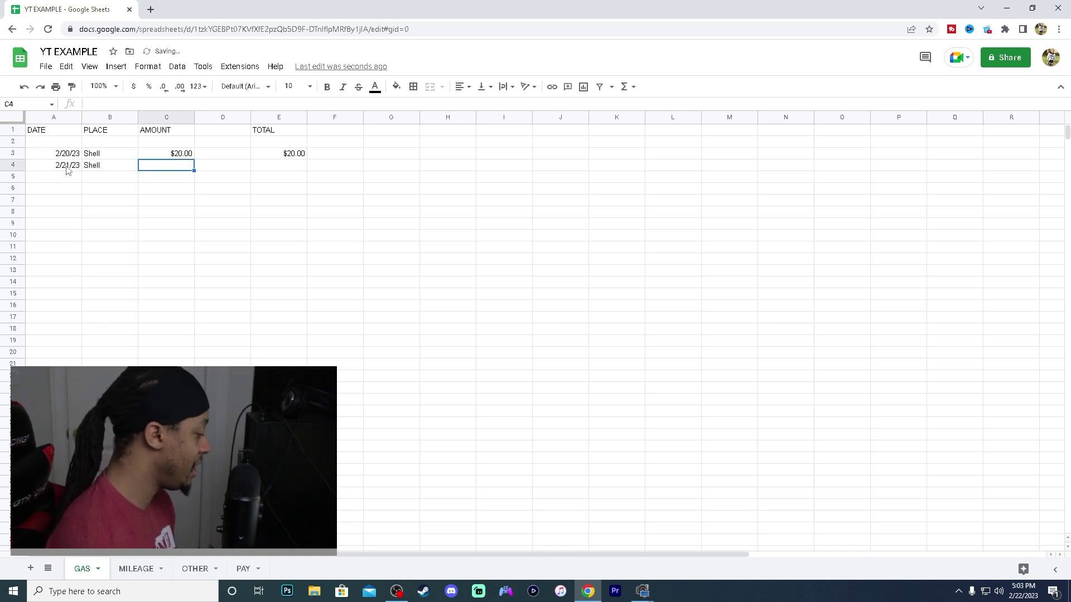
type("$")
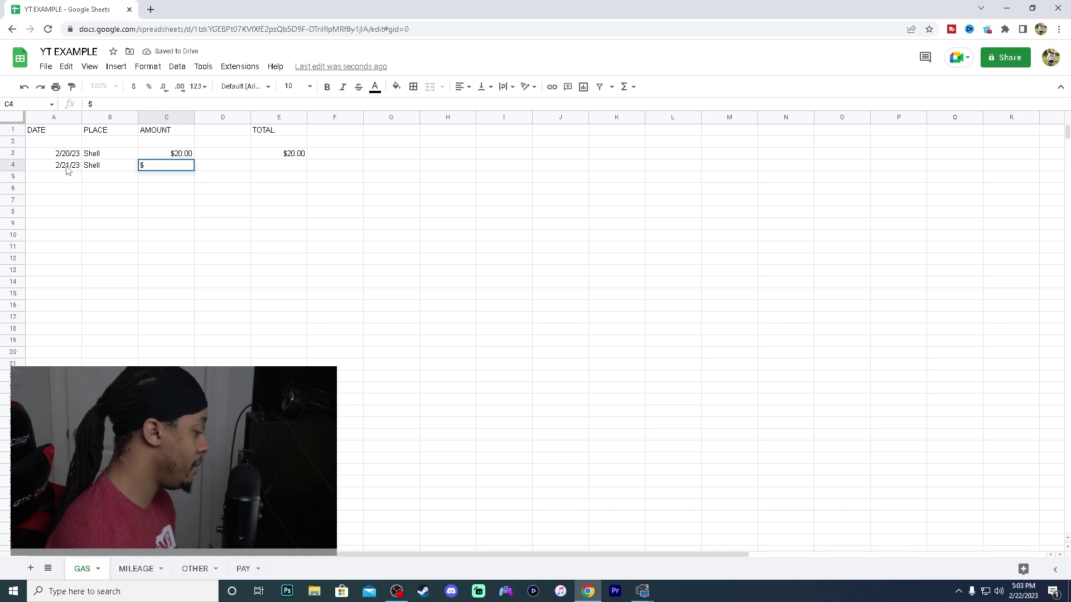
type("25")
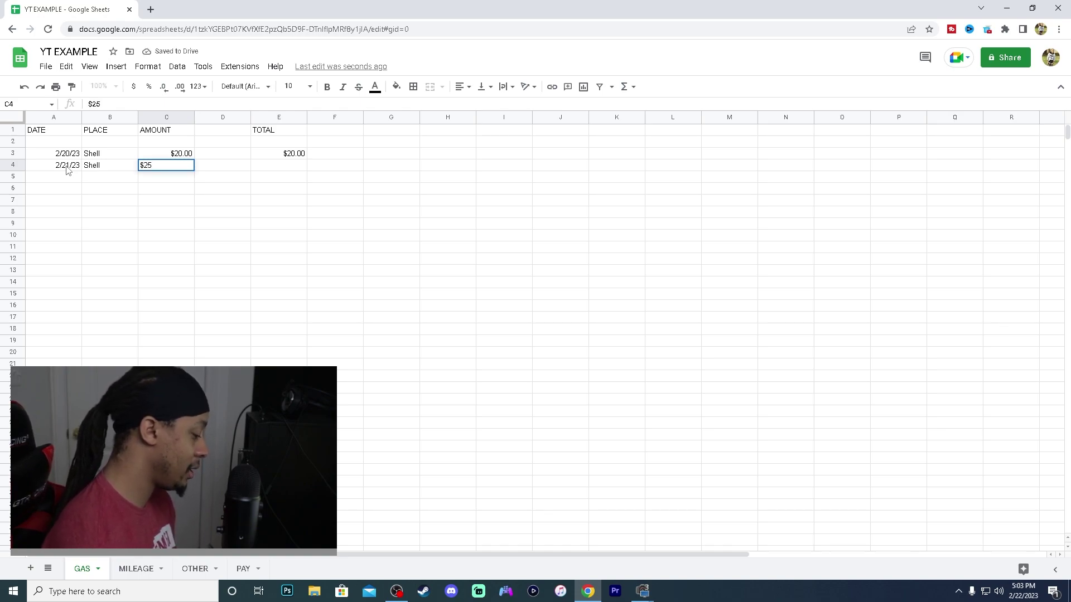
type(".0")
key("Return")
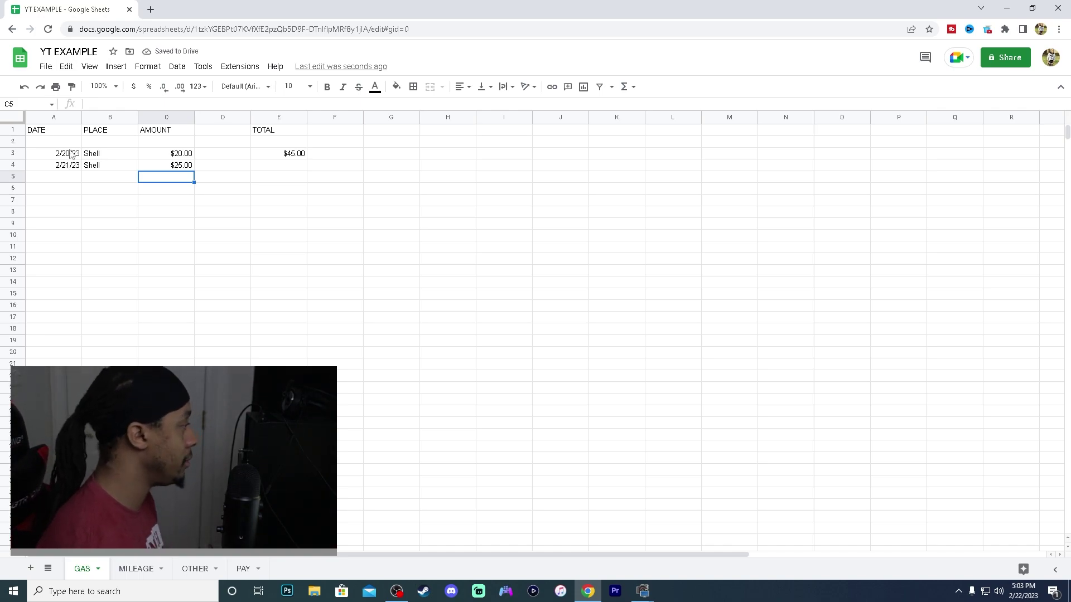
left_click(69, 180)
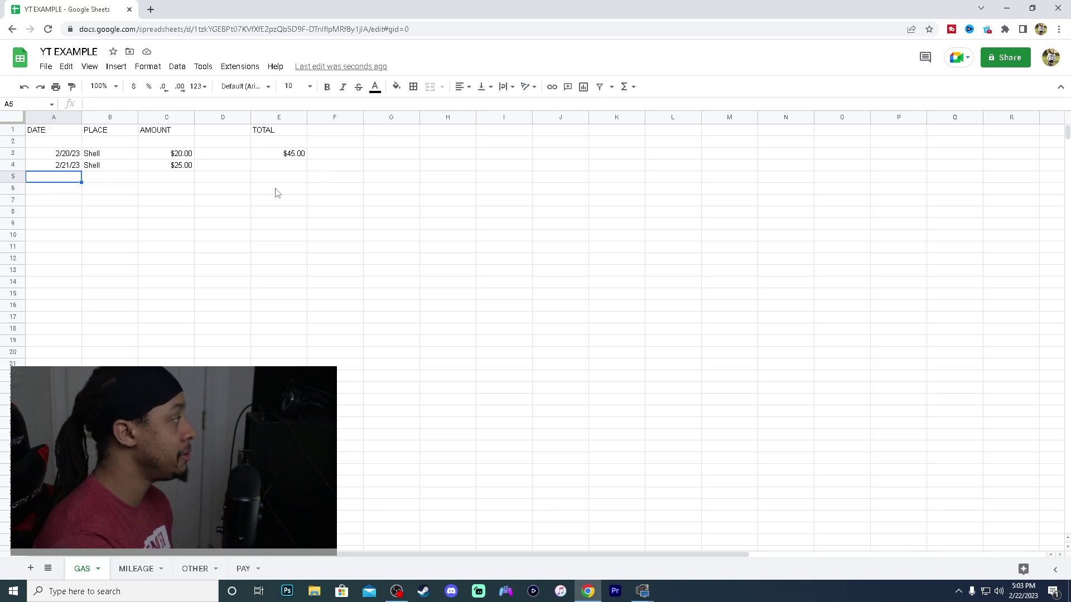
Enter 3/1/23, Shell and $20.00 in row 6, raising the GAS total to $65.00.
left_click(65, 192)
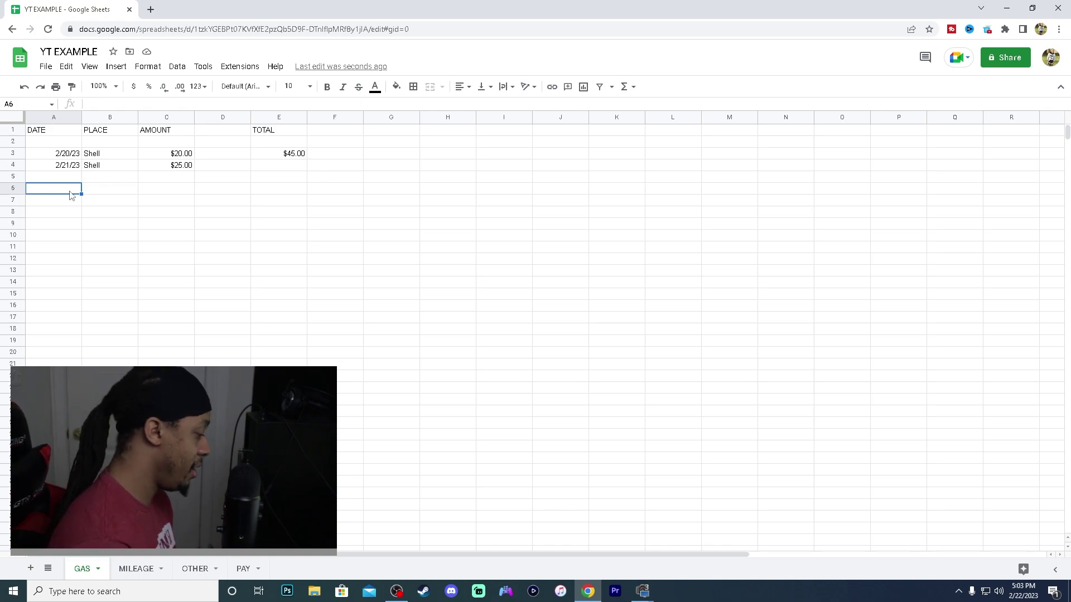
type("3/1/23")
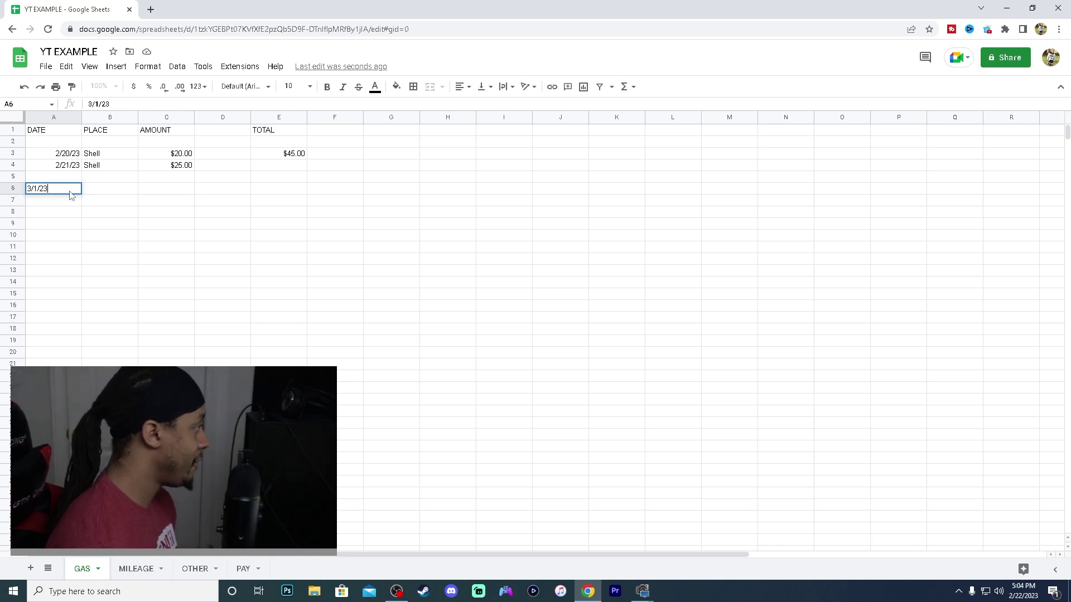
key("Tab")
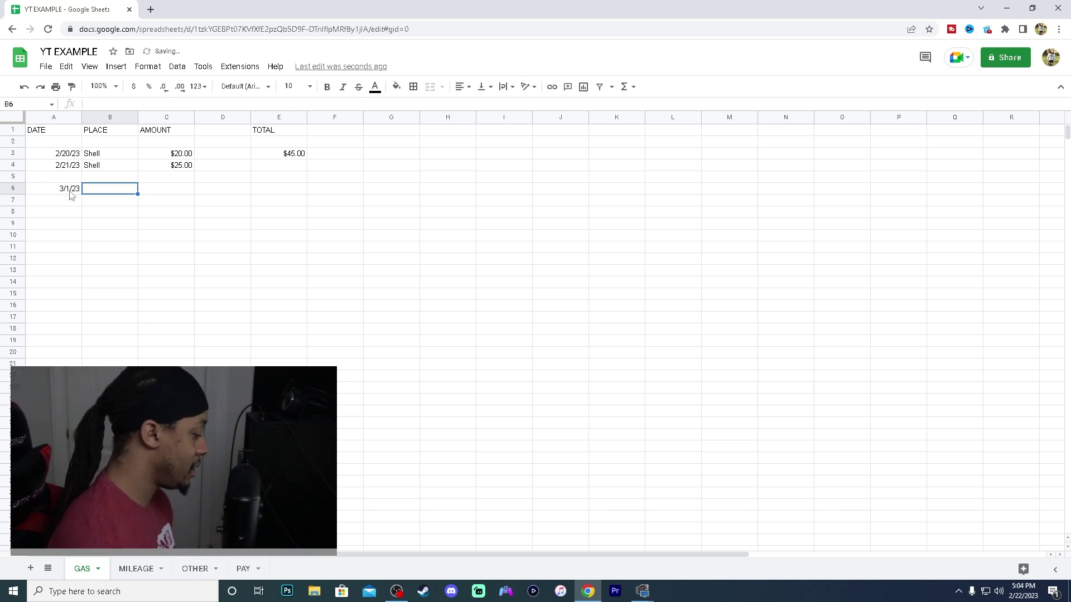
type("Shell")
key("Tab")
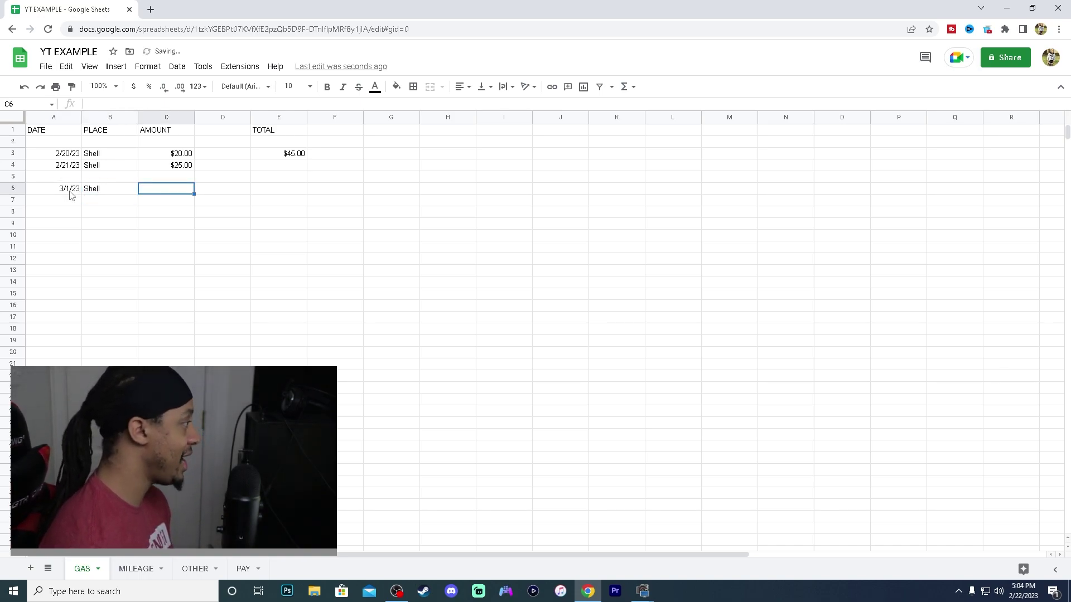
type("$")
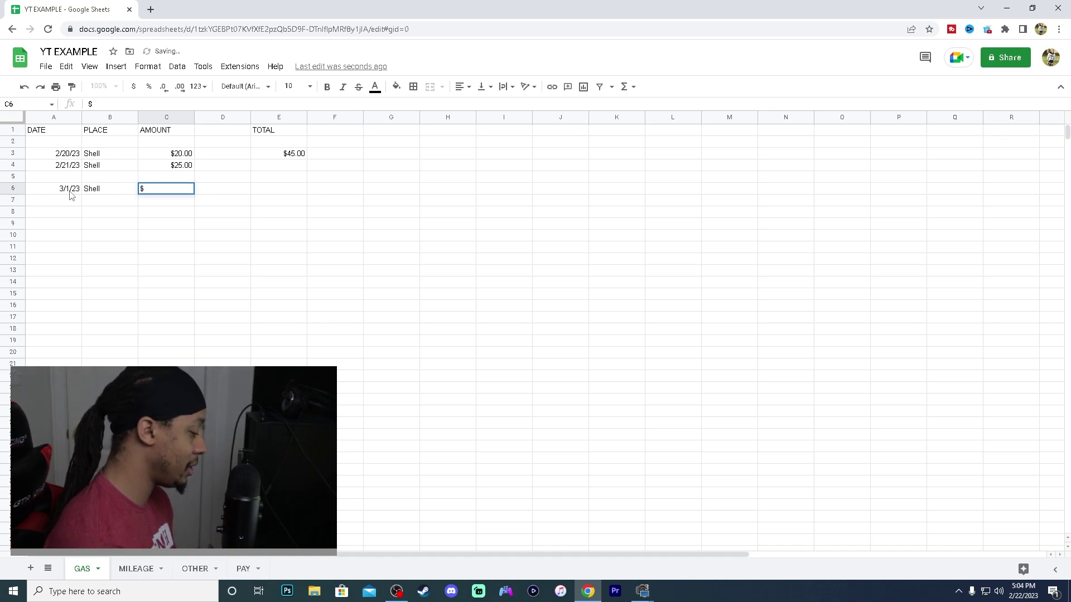
type("20")
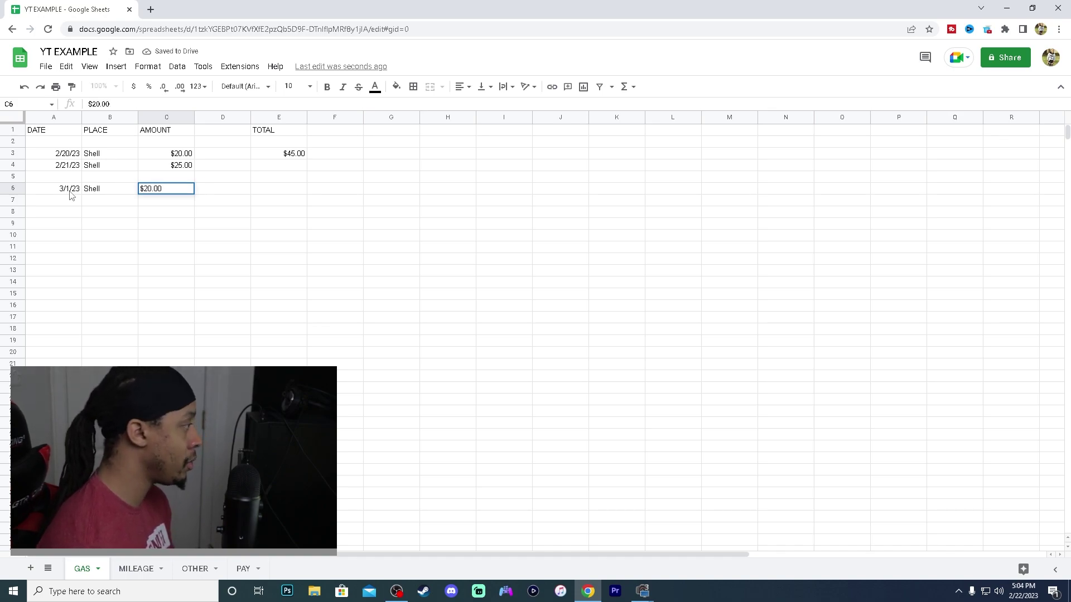
key("Tab")
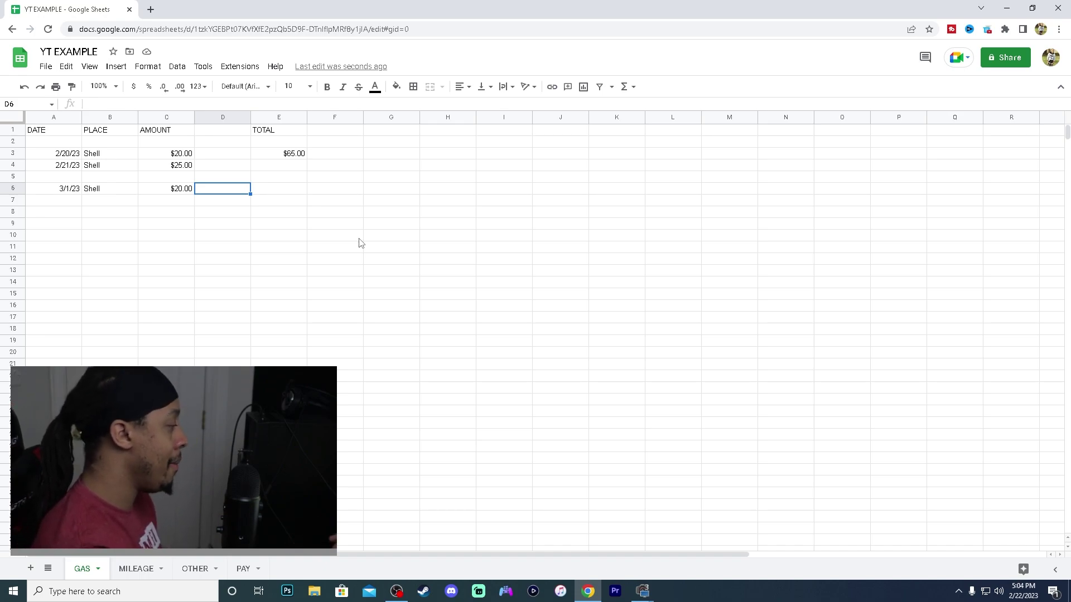
left_click(136, 569)
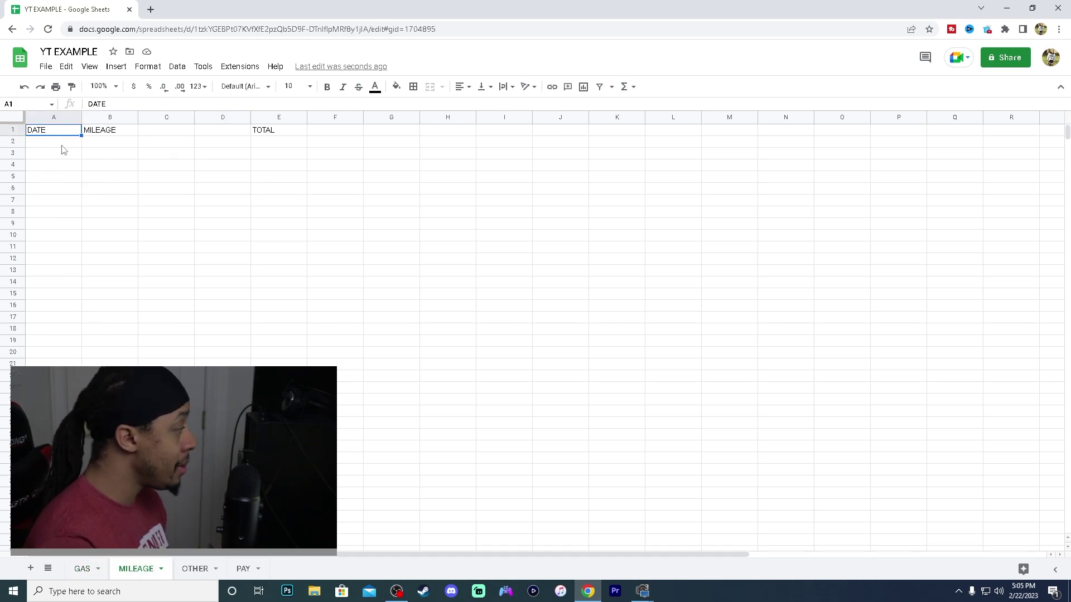
Put =SUM(B3:B100) in MILEAGE cell E3 to total the mileage column.
left_click(47, 156)
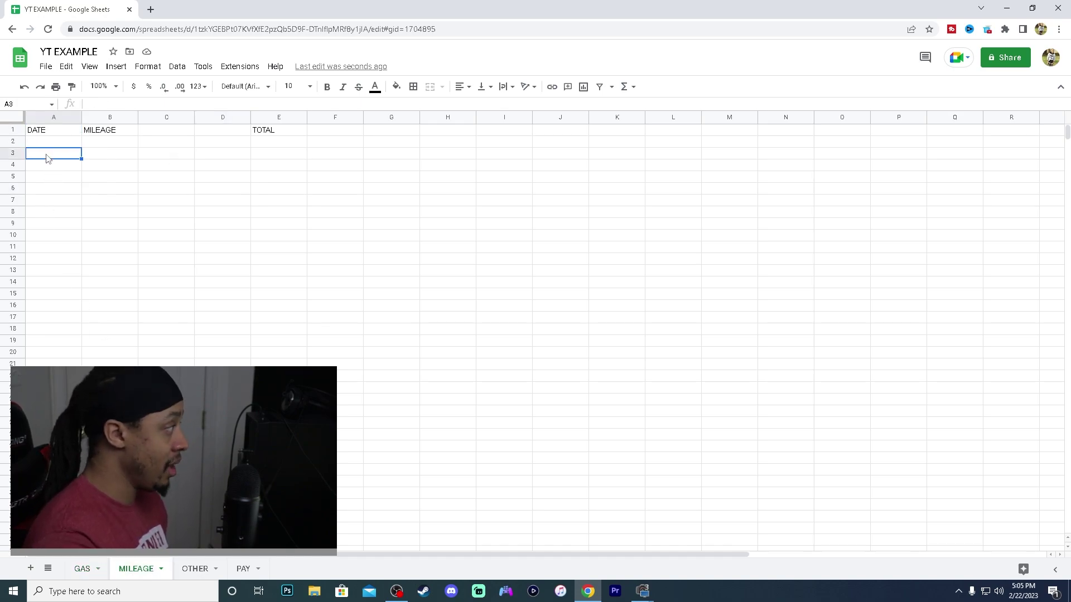
left_click(265, 155)
right_click(277, 155)
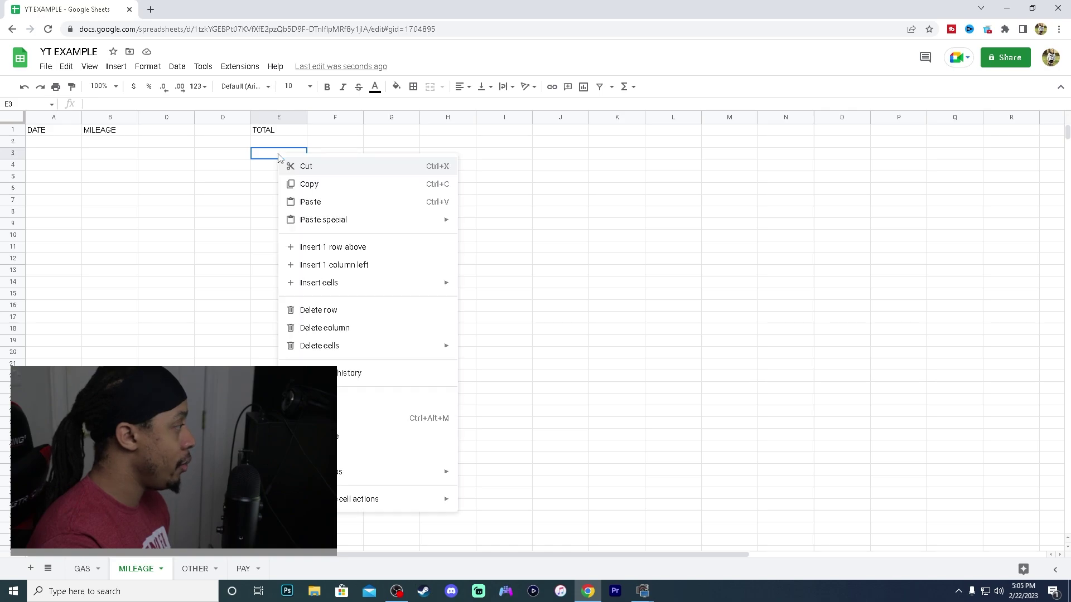
left_click(263, 155)
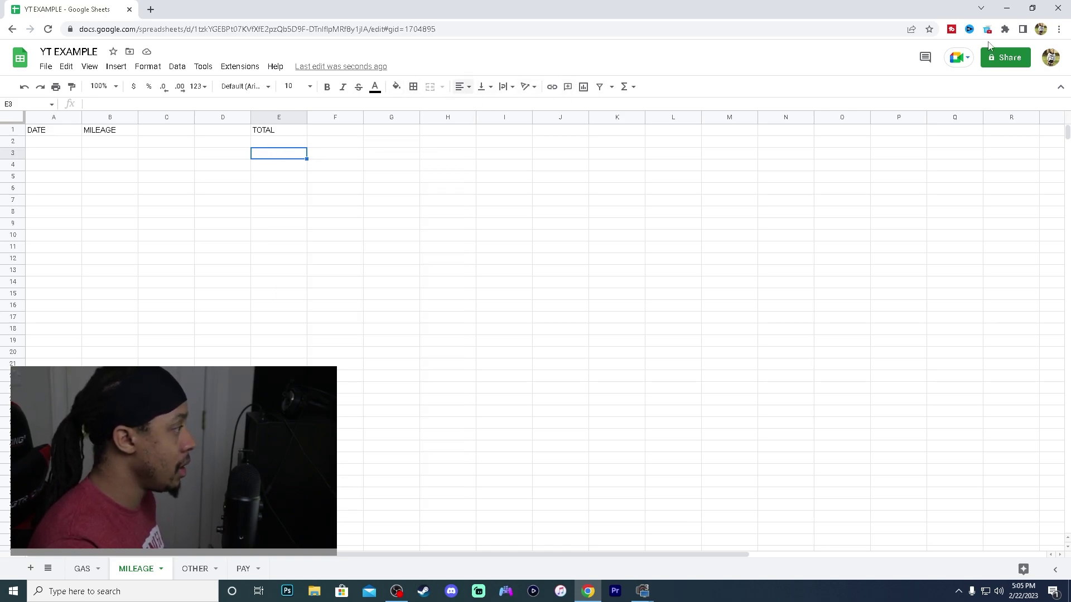
left_click(631, 89)
left_click(634, 107)
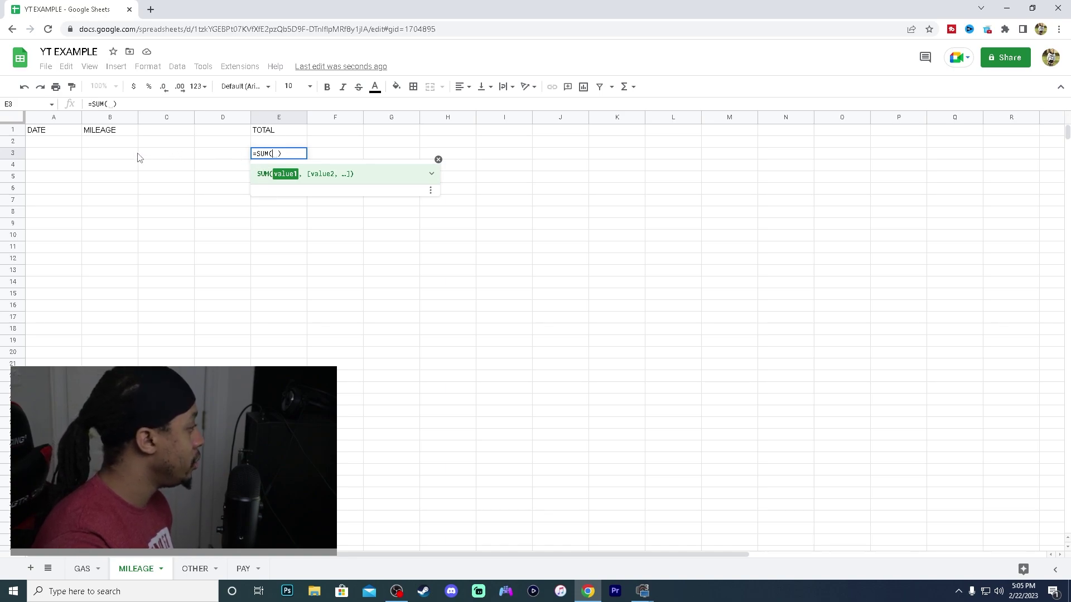
left_click_drag(102, 156, 112, 368)
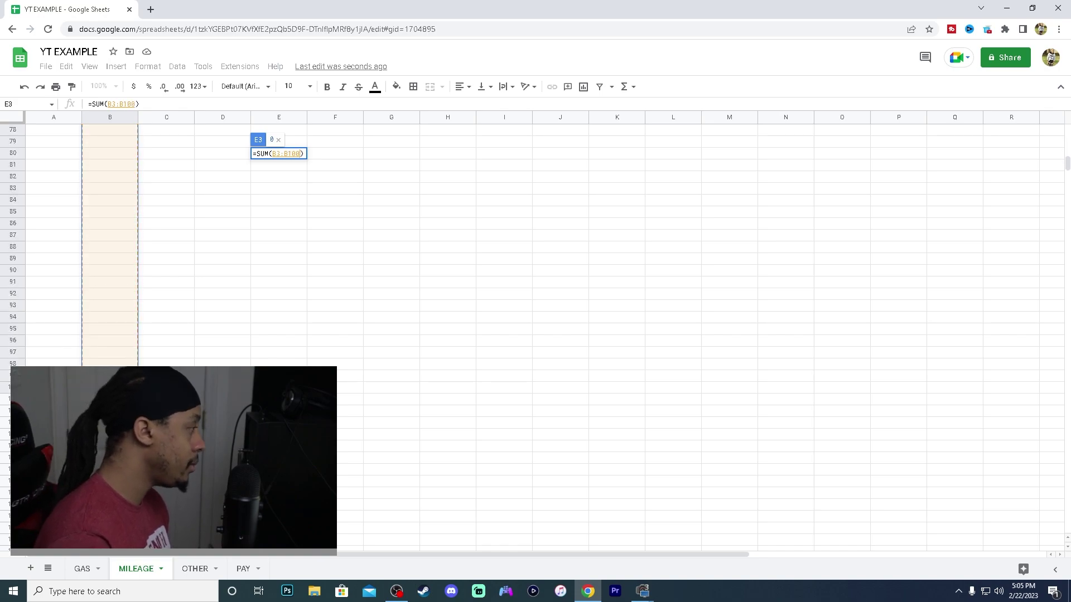
key("Return")
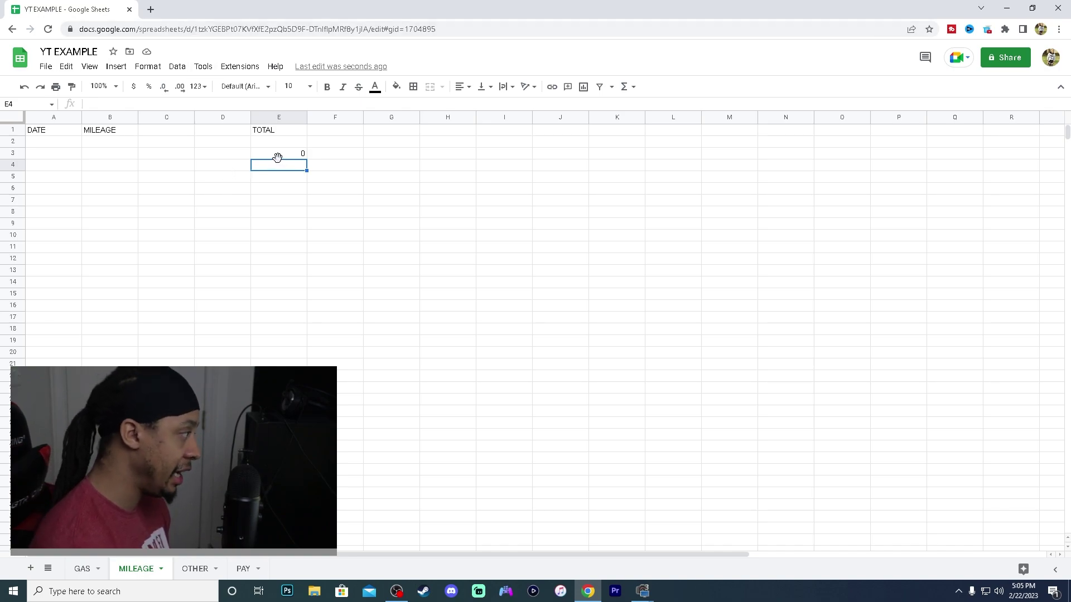
Log 57.6 miles dated 2/22/23 in row 3 of the MILEAGE sheet.
left_click(48, 158)
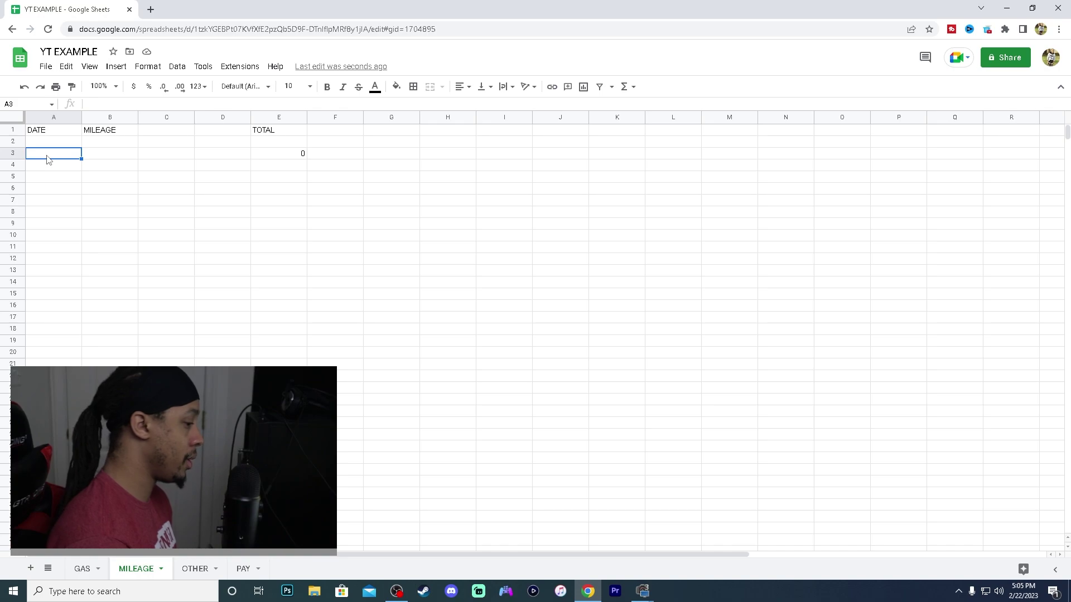
type("2/22")
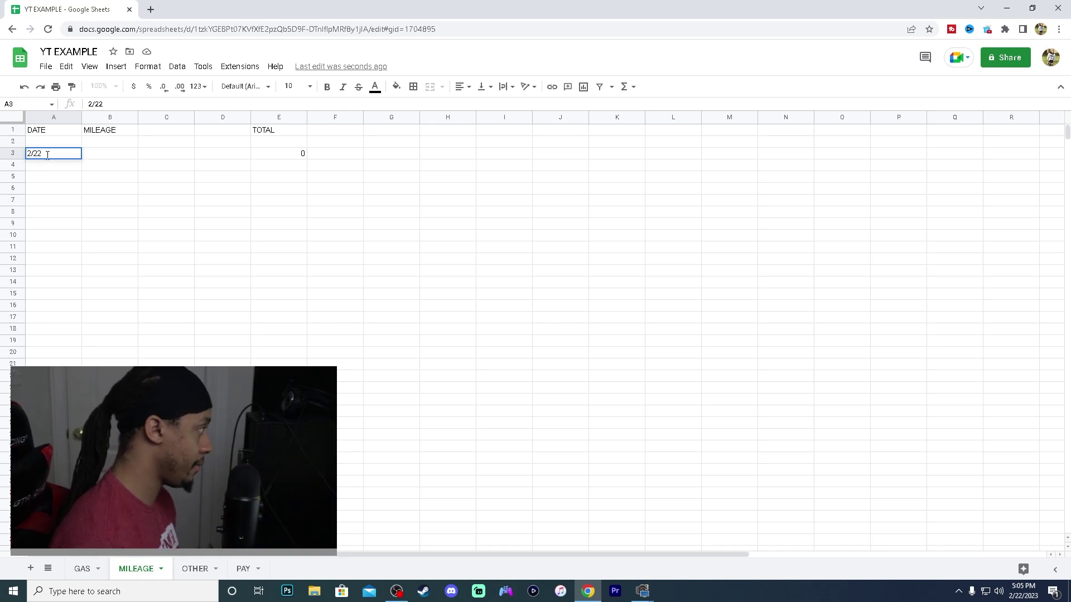
type("/23")
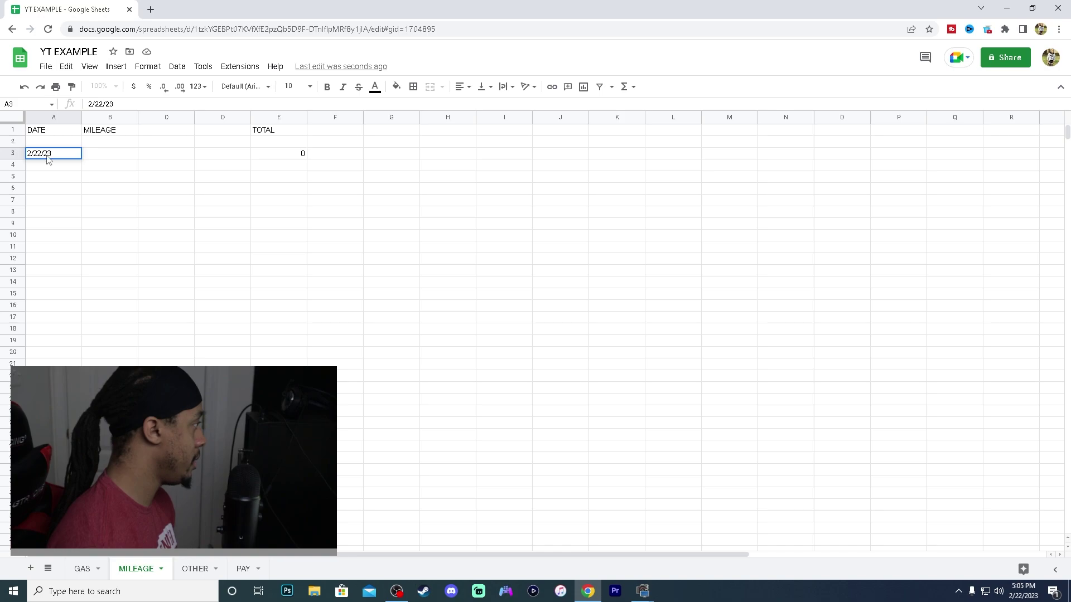
key("Tab")
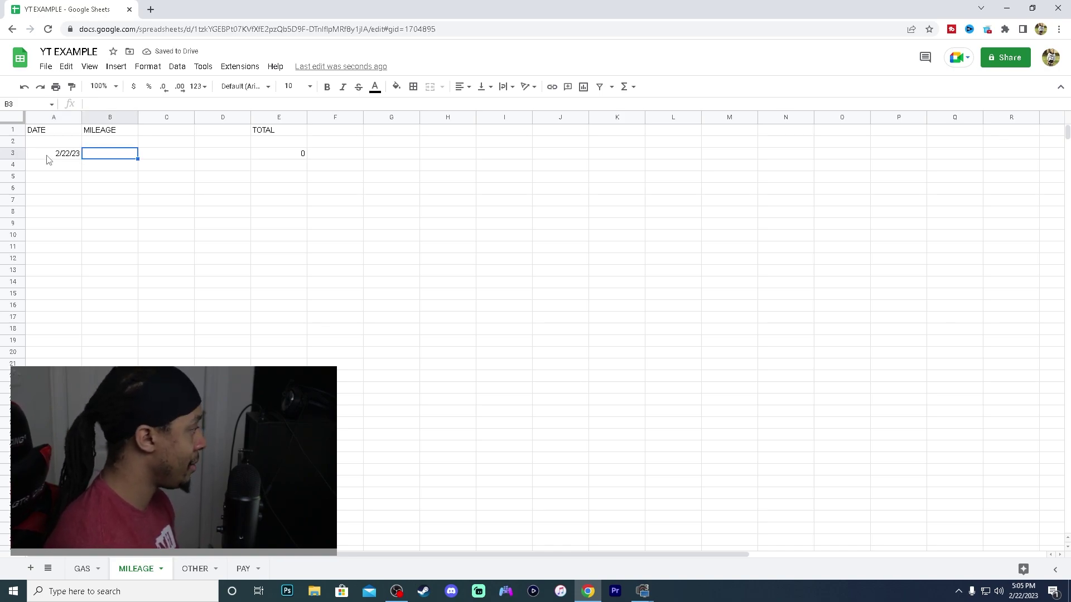
type("57")
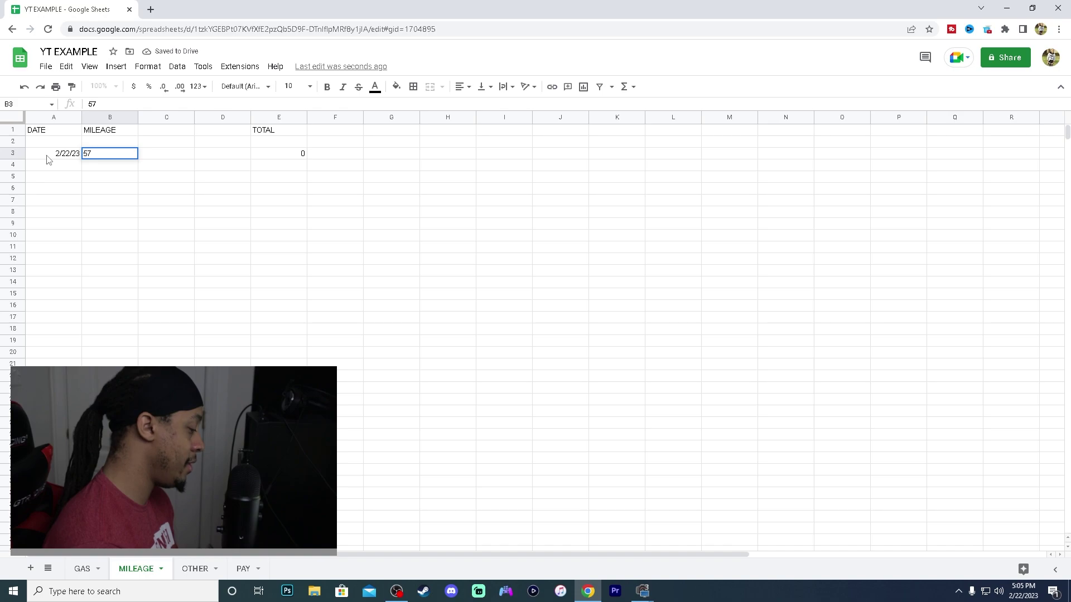
type(".6")
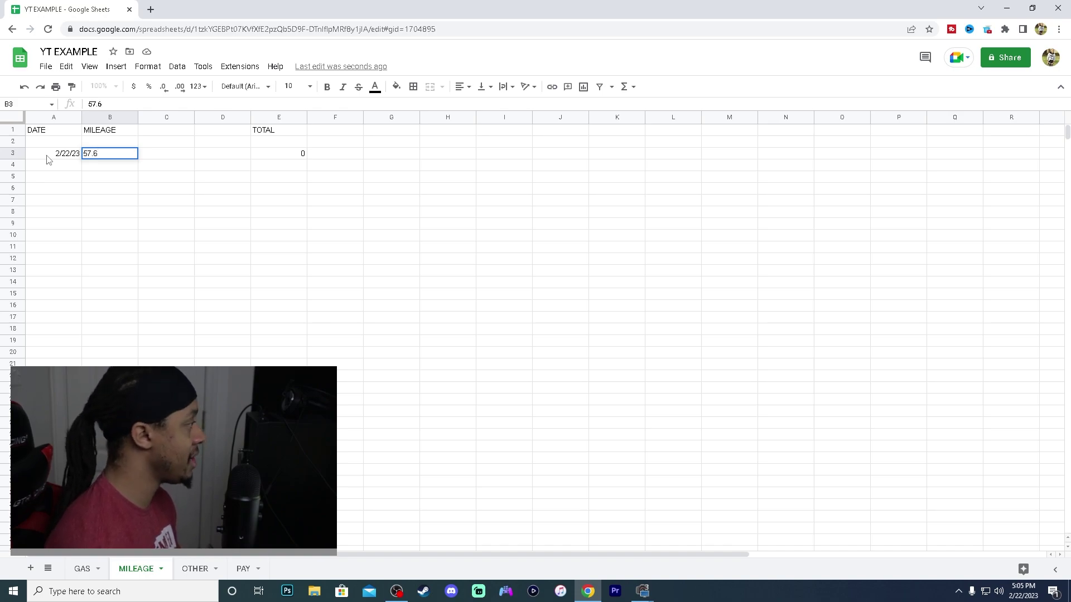
key("Return")
Log 65 miles dated 2/23/23 in row 4, bringing the total to 122.6.
left_click(63, 168)
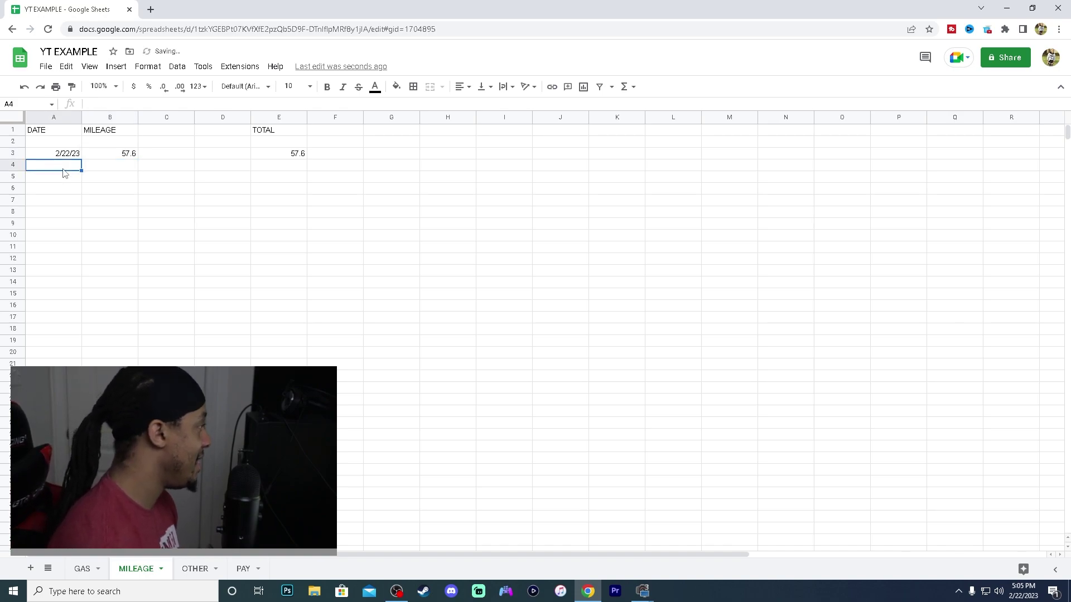
type("2/")
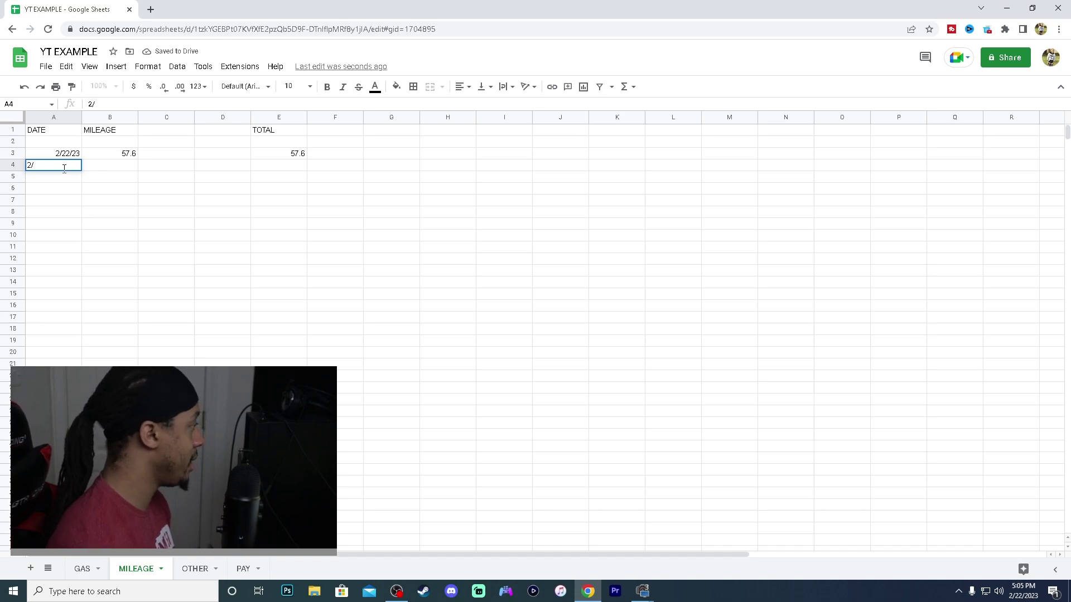
type("23/23")
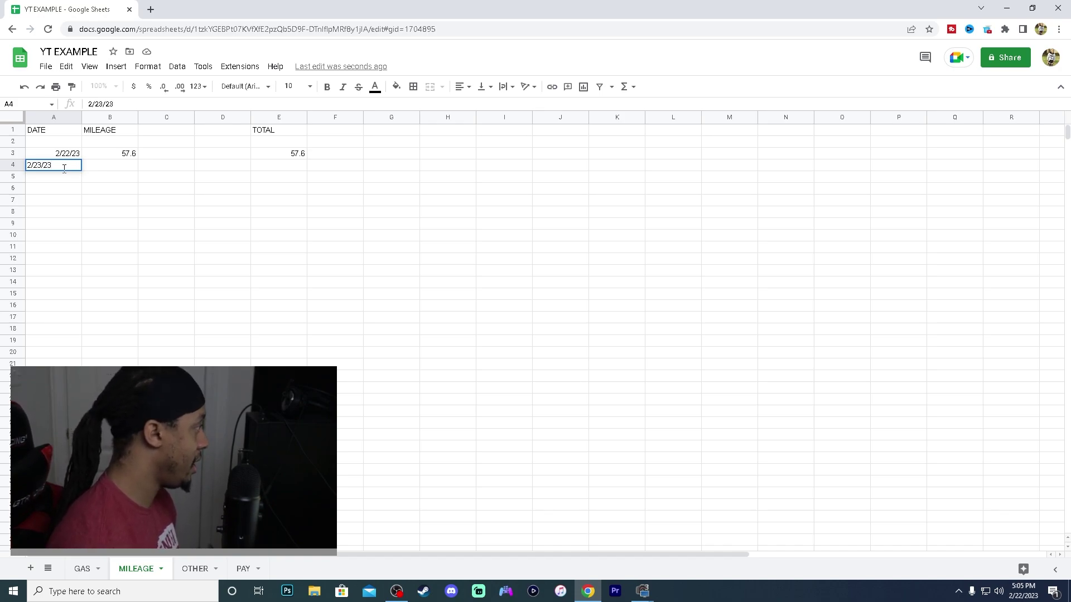
key("Tab")
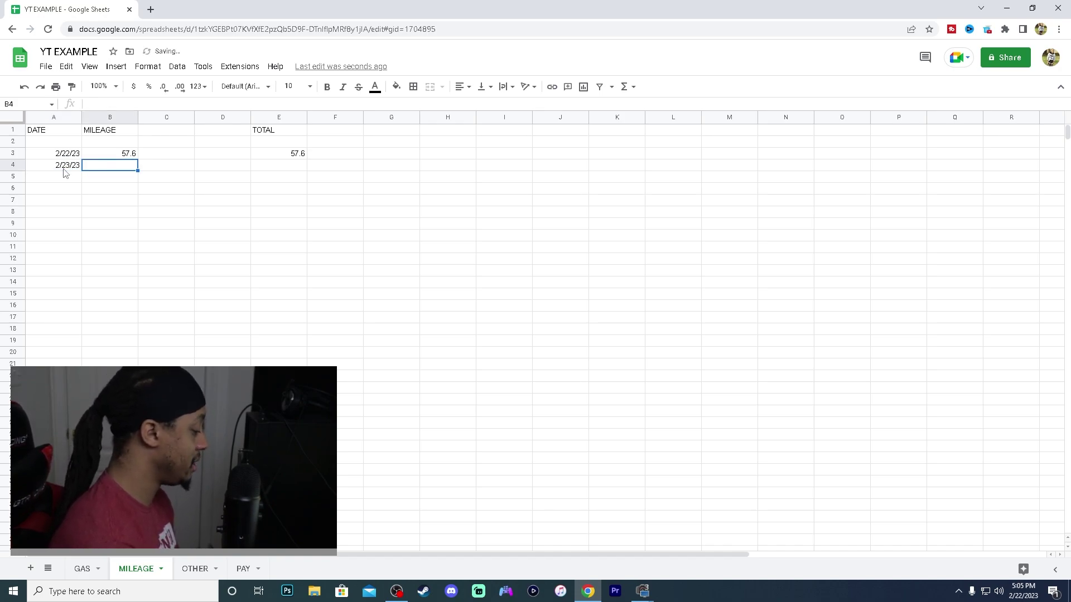
type("65")
key("Return")
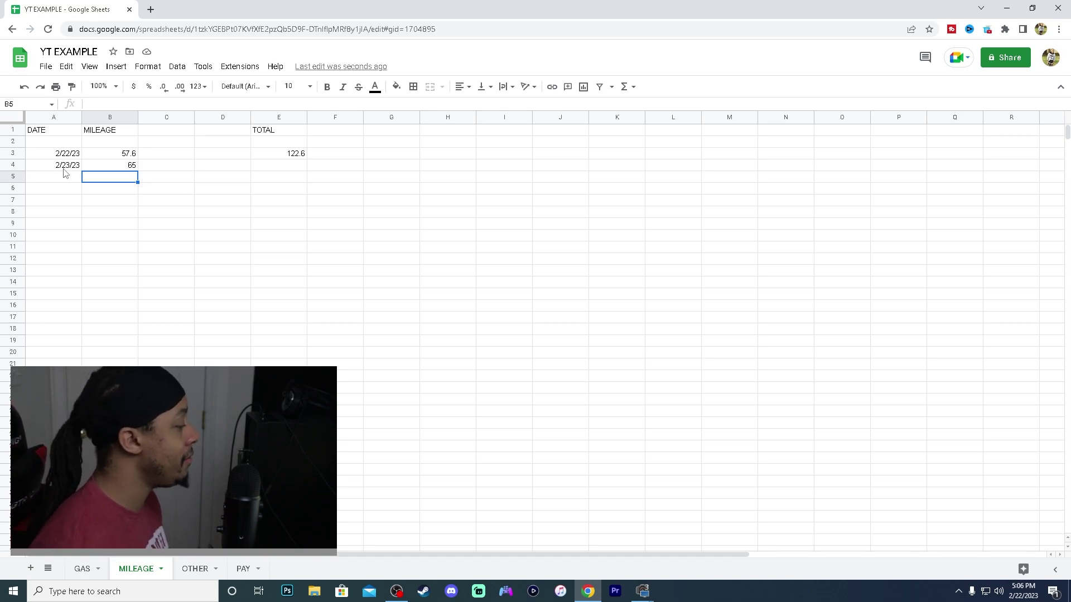
Look over the OTHER sheet, then switch to the PAY sheet.
left_click(197, 569)
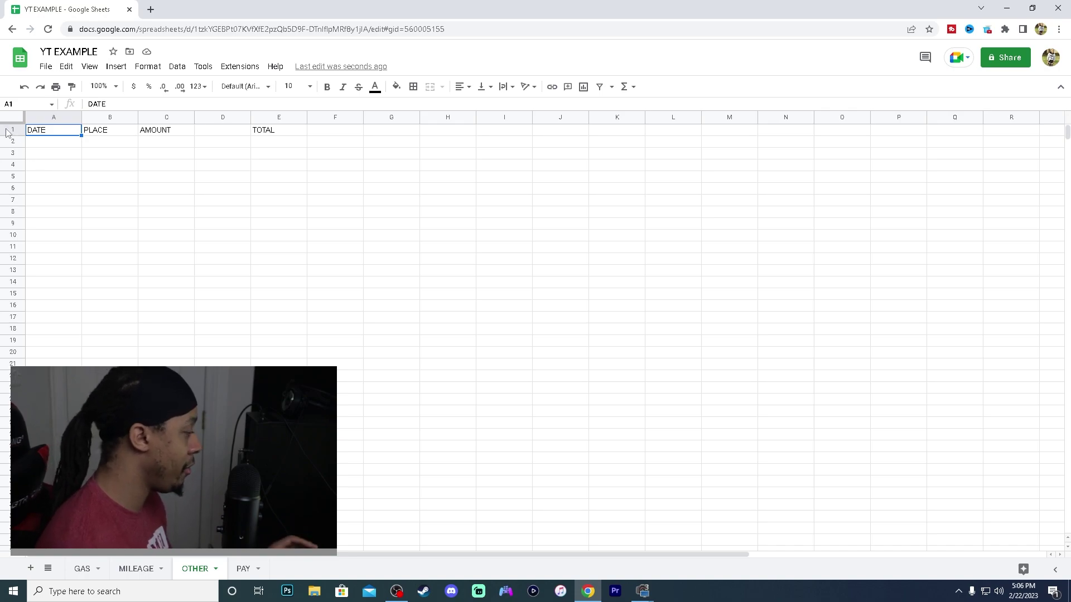
left_click(243, 568)
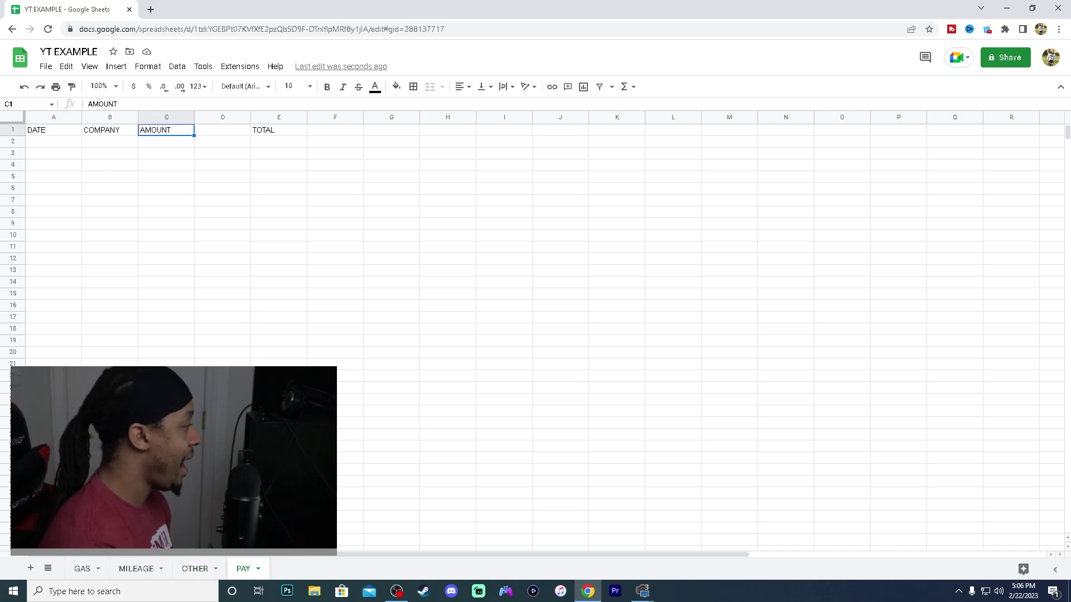